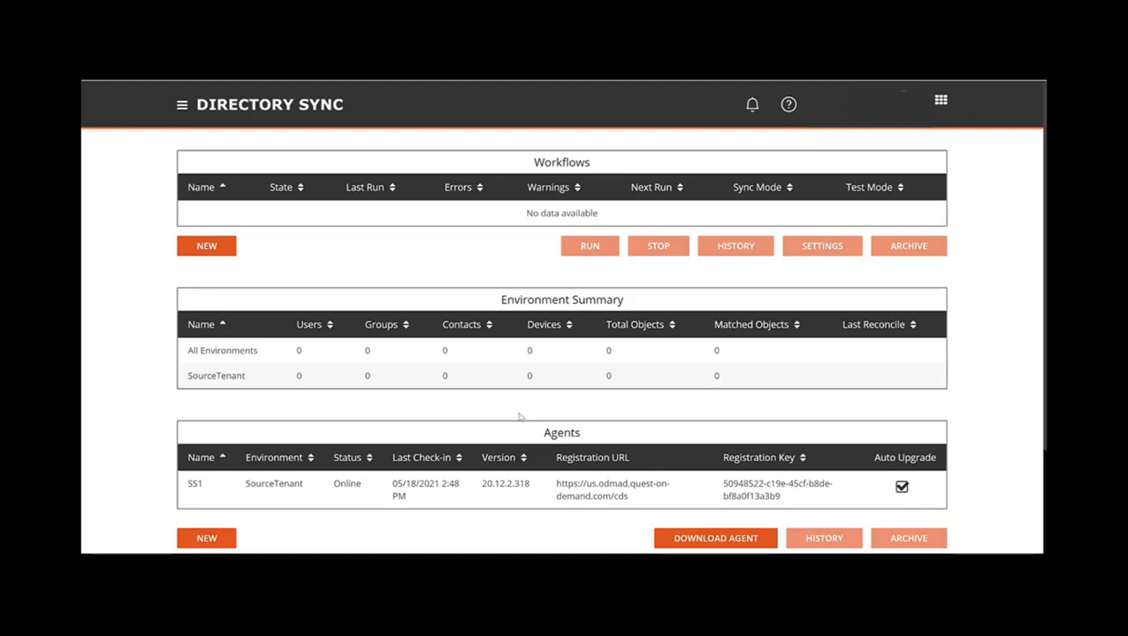
- Navigate through the menu to the Environments page under Settings
{"action": "left_click", "coordinate": [182, 106]}
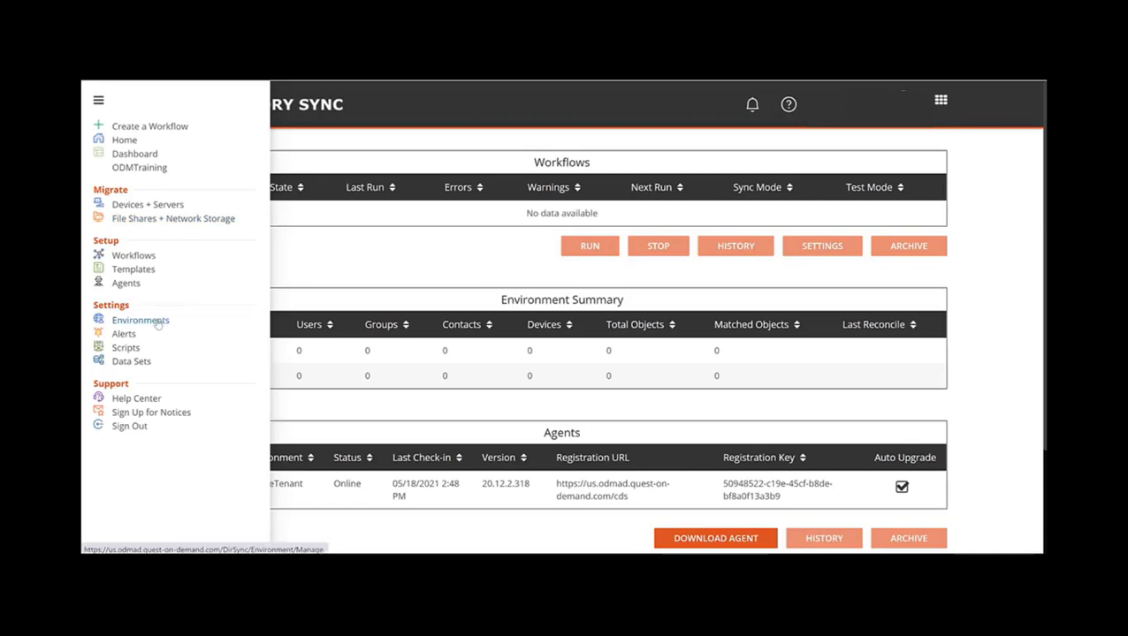
{"action": "left_click", "coordinate": [140, 320]}
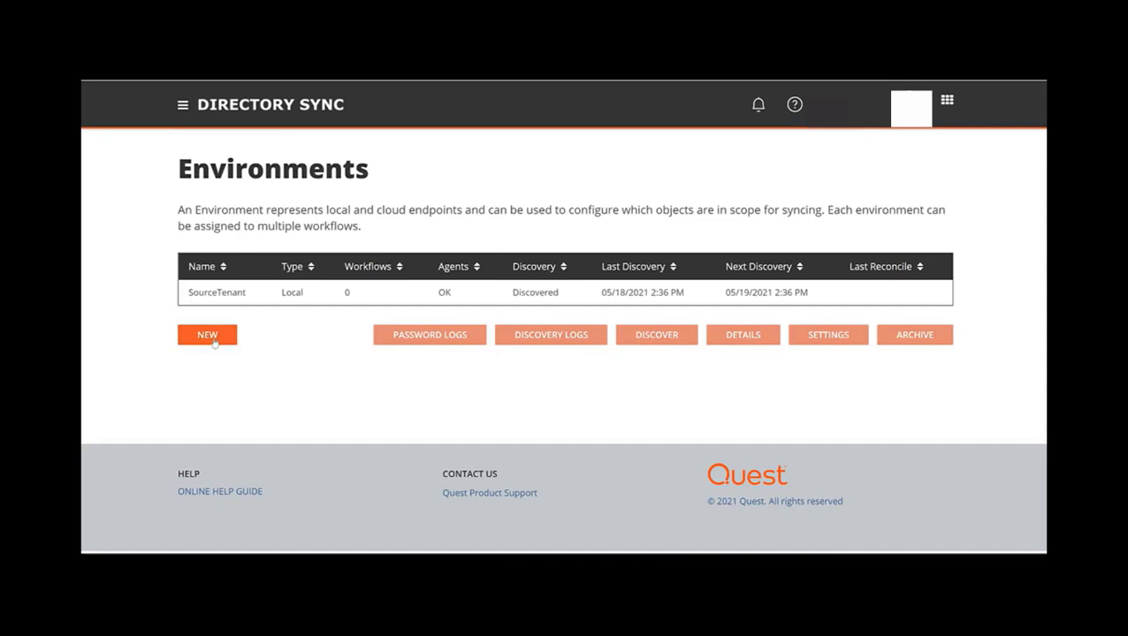
- Start a new LOCAL environment and name it TargetTenant
{"action": "left_click", "coordinate": [213, 341]}
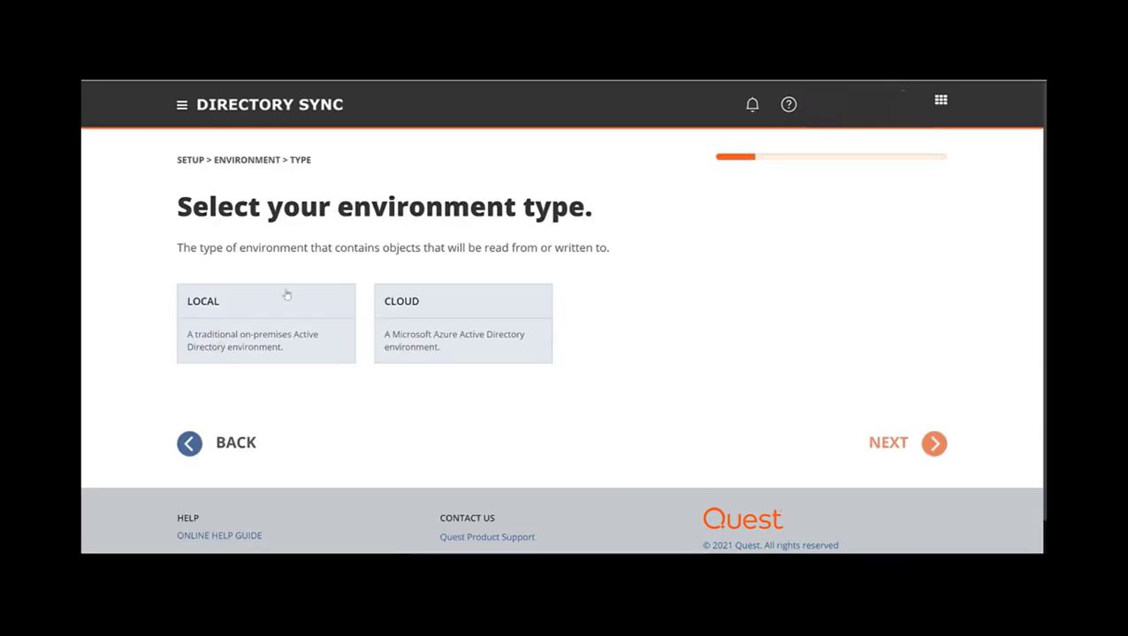
{"action": "left_click", "coordinate": [270, 323]}
{"action": "left_click", "coordinate": [269, 323]}
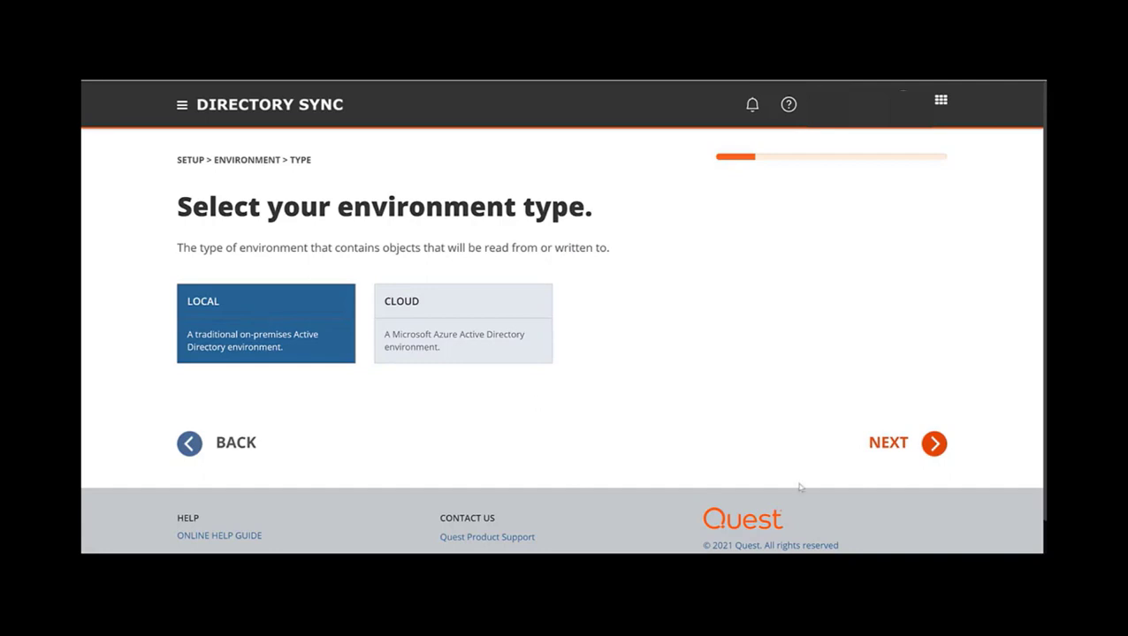
{"action": "left_click", "coordinate": [934, 445]}
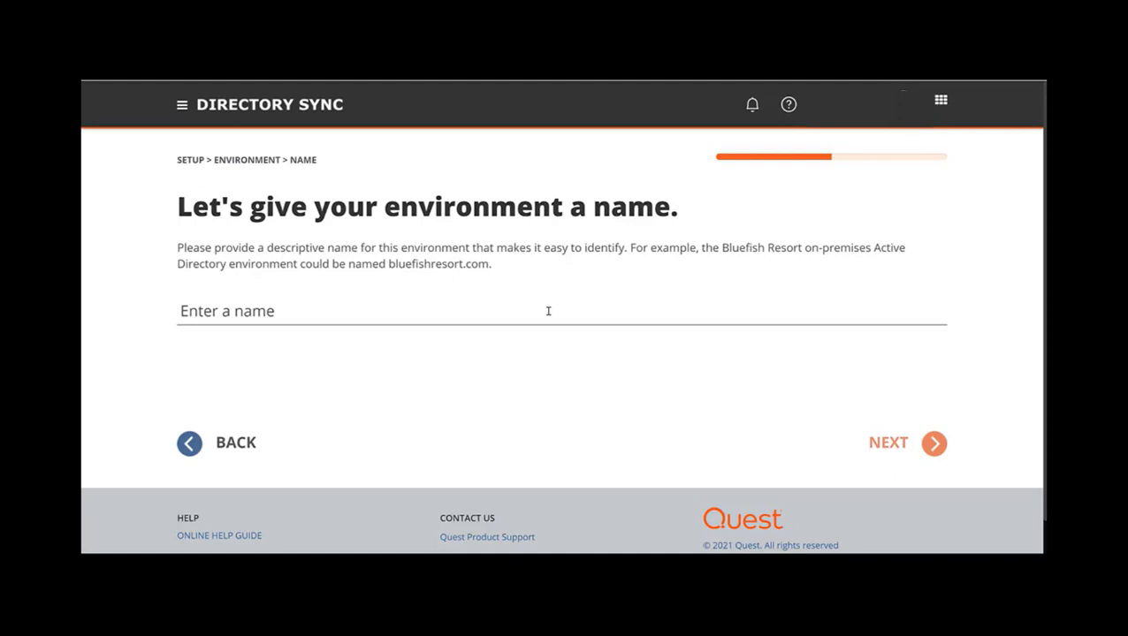
{"action": "type", "text": "TargetTenant"}
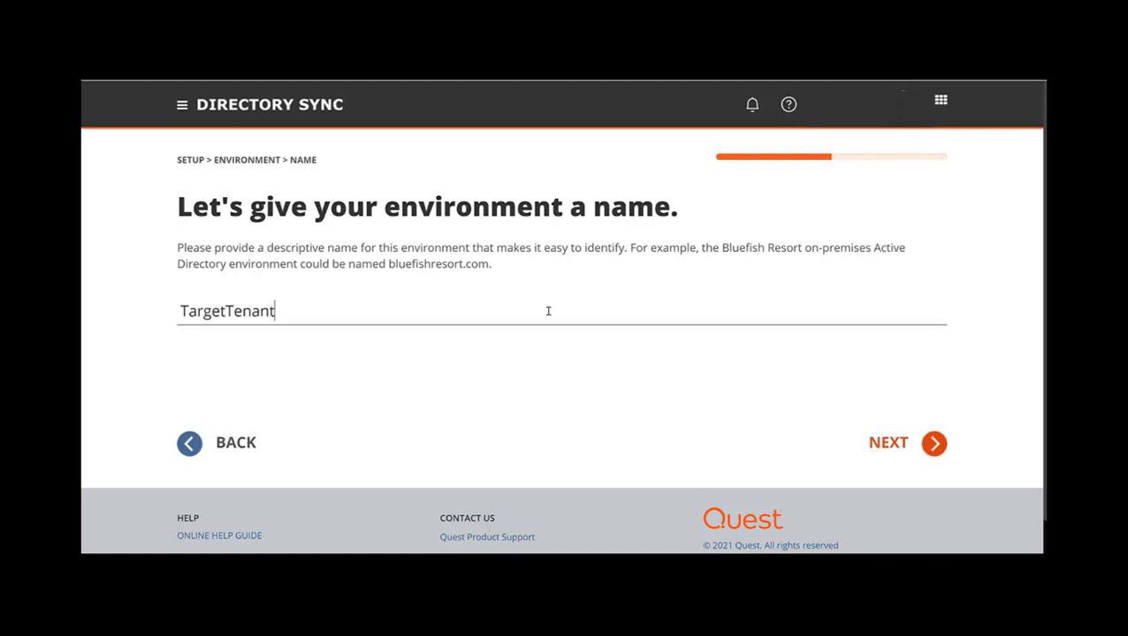
{"action": "left_click", "coordinate": [923, 447]}
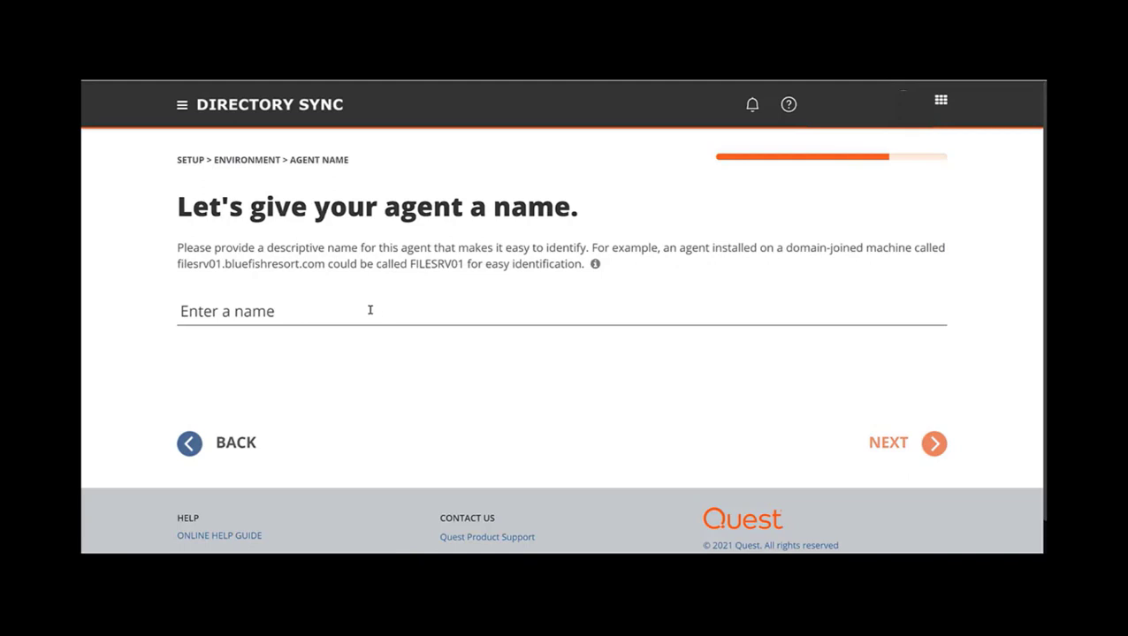
- Name the agent TargetTenantAgent, copy its registration URL, and switch to the target server
{"action": "type", "text": "TargetTen"}
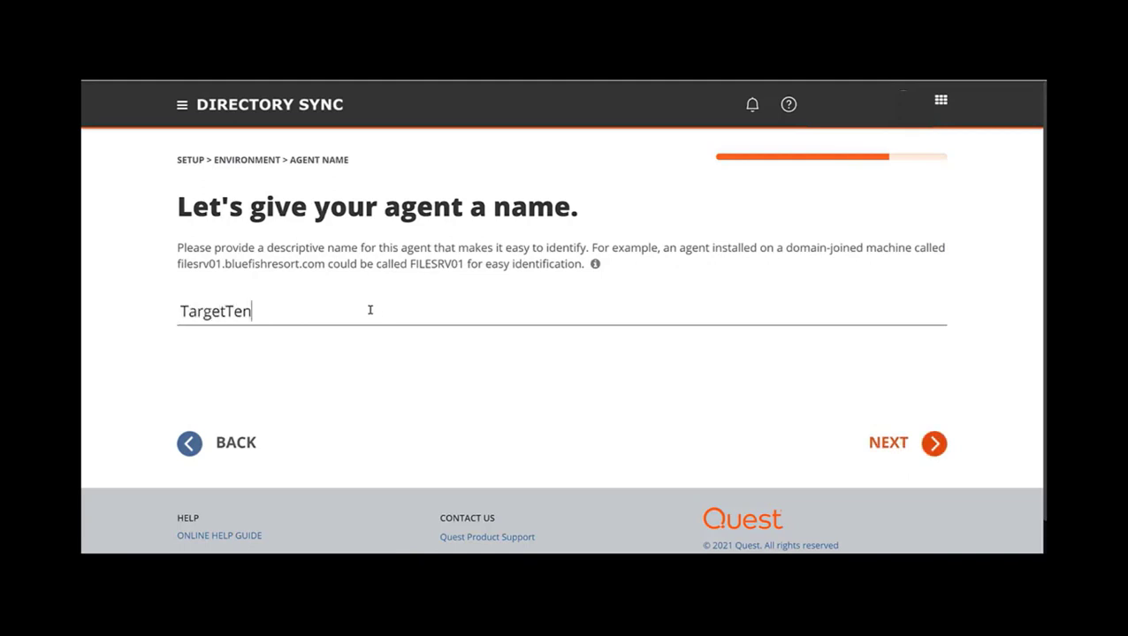
{"action": "type", "text": "antAgent"}
{"action": "left_click", "coordinate": [919, 446]}
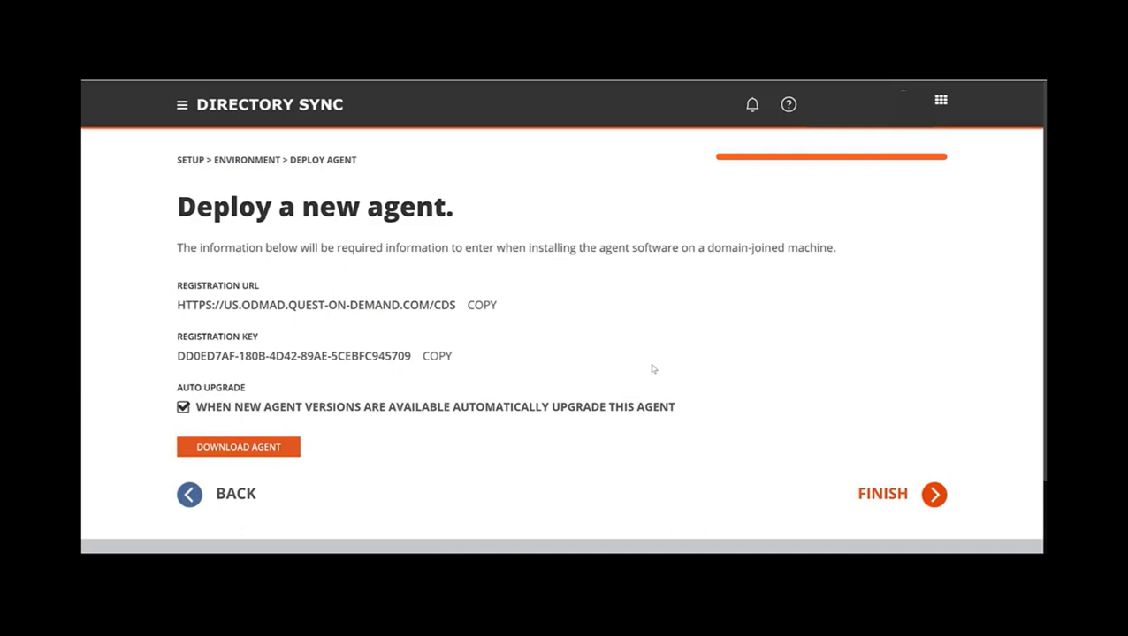
{"action": "left_click", "coordinate": [483, 306]}
{"action": "left_click", "coordinate": [482, 310]}
{"action": "mouse_move", "coordinate": [530, 550]}
{"action": "left_click", "coordinate": [530, 506]}
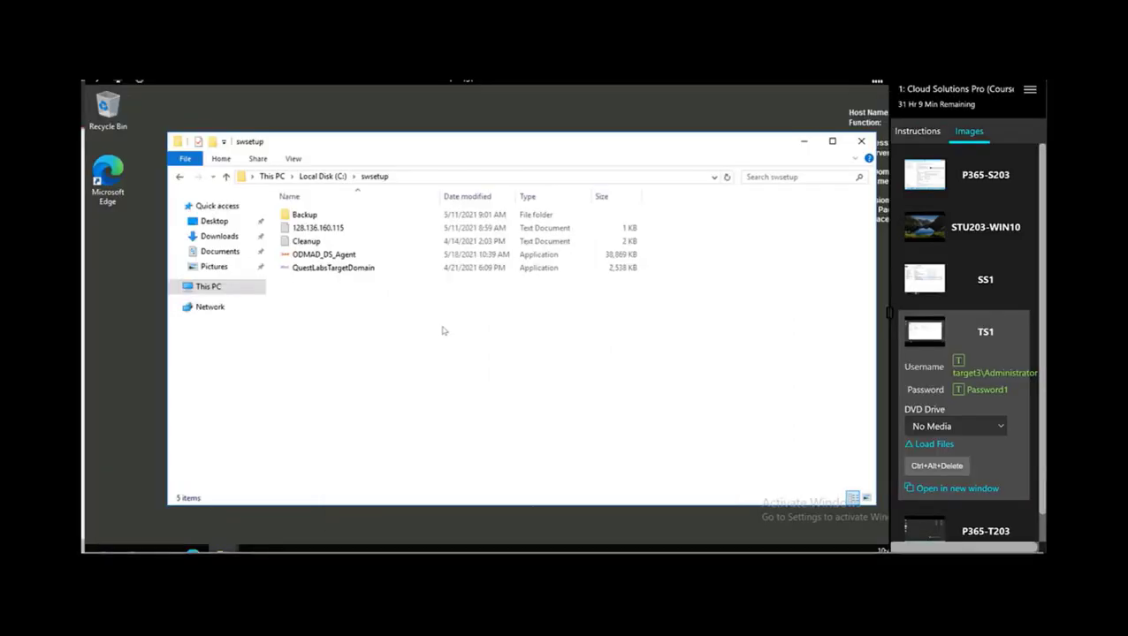
- Run the ODMAD_DS_Agent installer from the C:\swsetup folder
{"action": "left_click", "coordinate": [336, 256]}
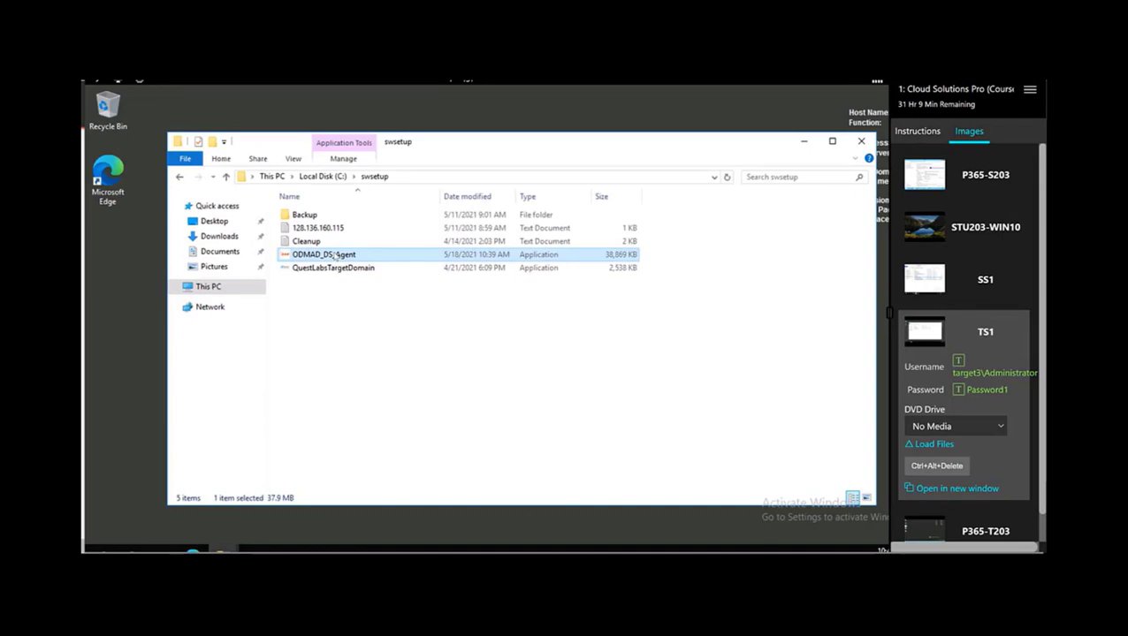
{"action": "double_click", "coordinate": [336, 256]}
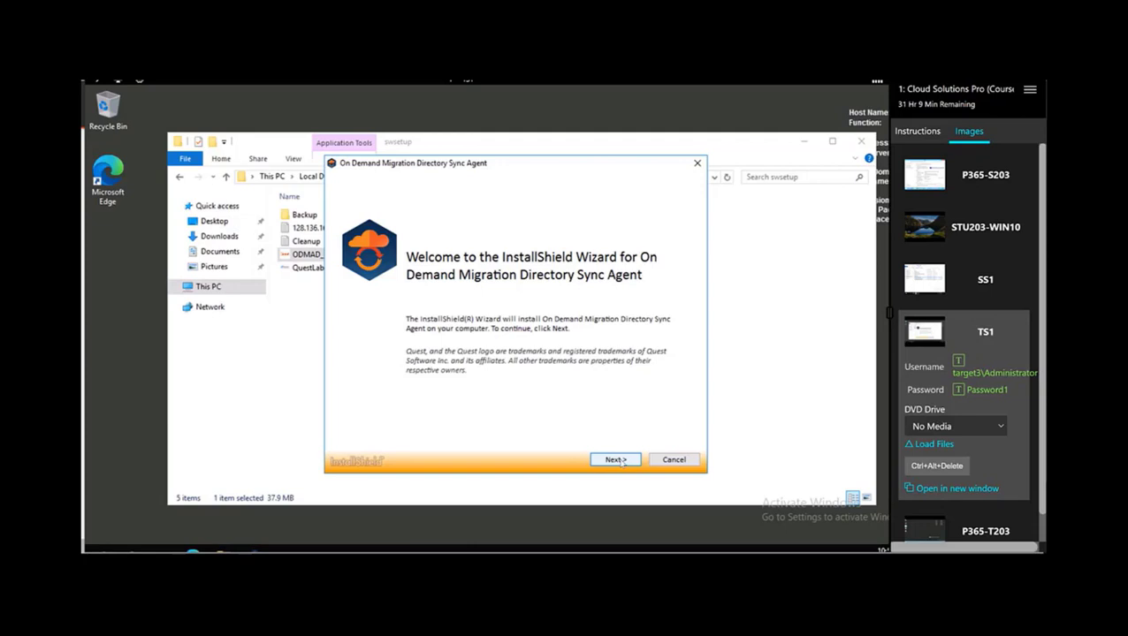
- Get past the welcome page and accept the license agreement terms
{"action": "left_click", "coordinate": [615, 461]}
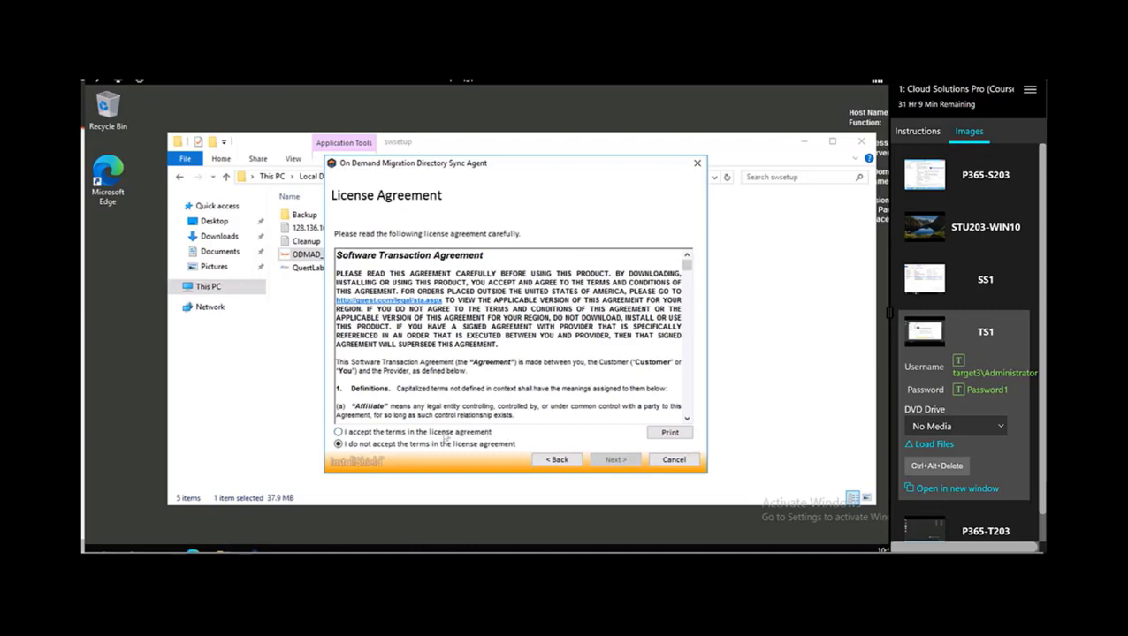
{"action": "left_click", "coordinate": [447, 432]}
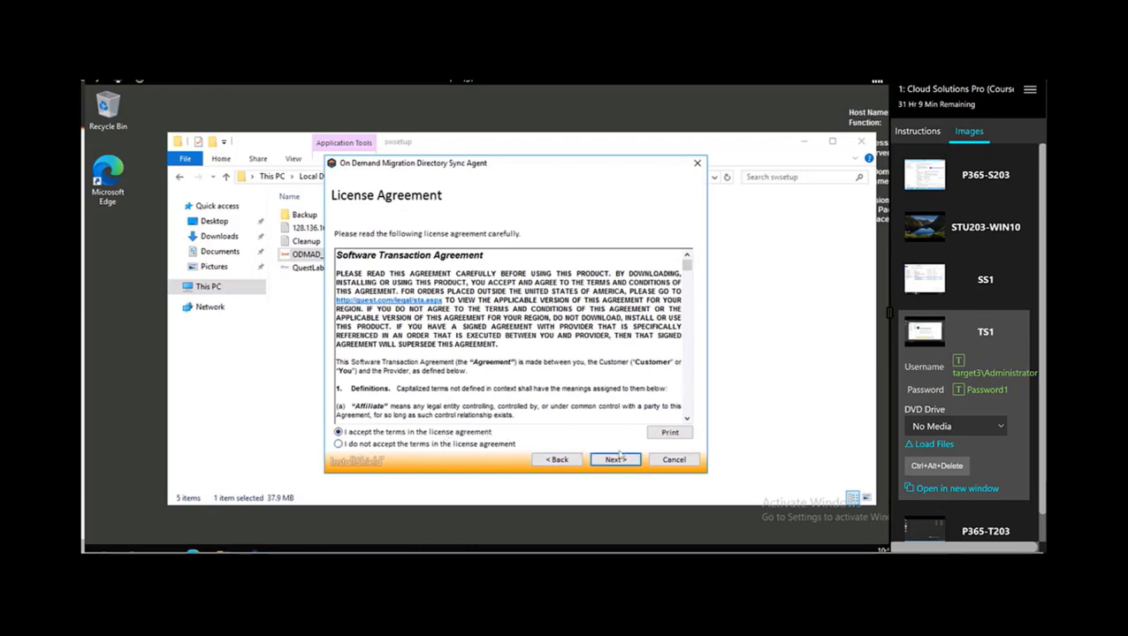
{"action": "left_click", "coordinate": [616, 460]}
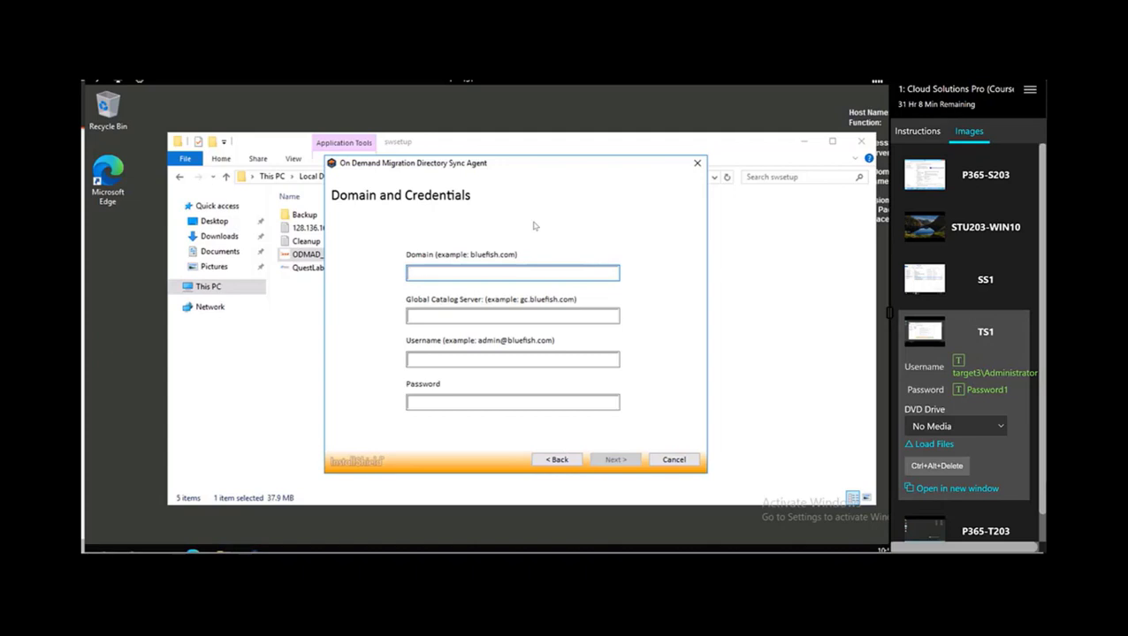
{"action": "type", "text": "target"}
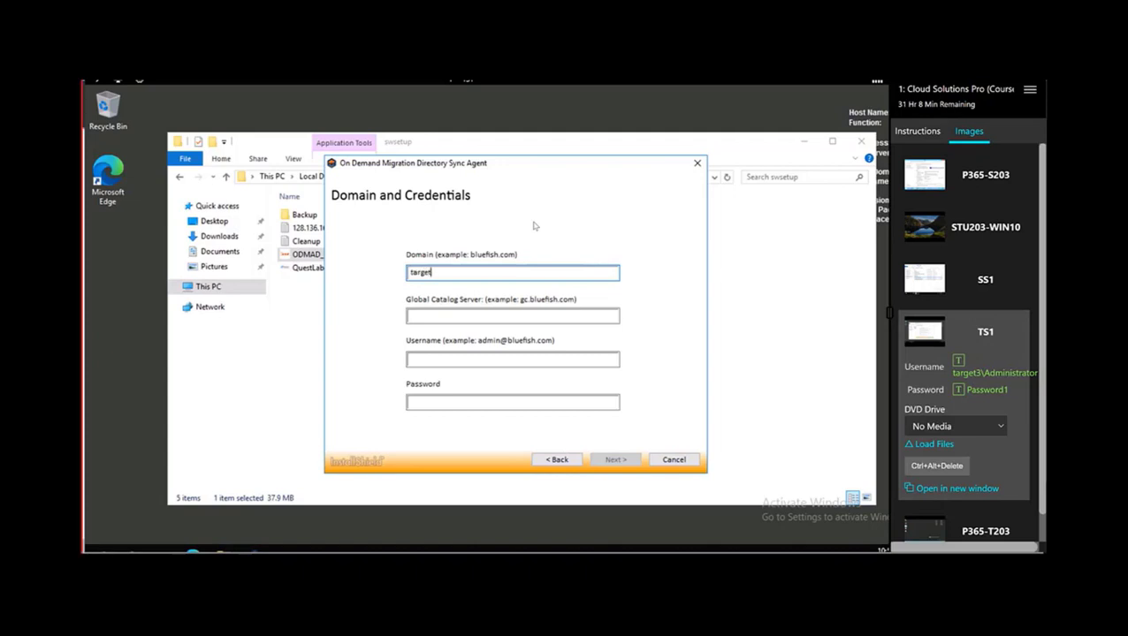
{"action": "type", "text": "3.local"}
{"action": "key", "text": "Tab"}
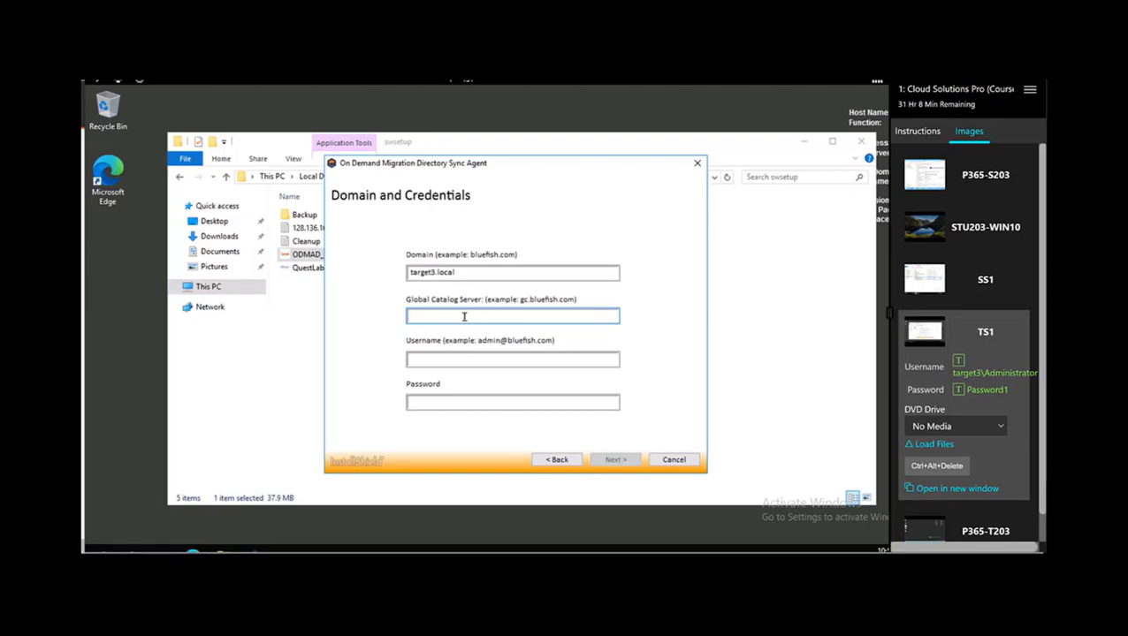
{"action": "type", "text": "P3"}
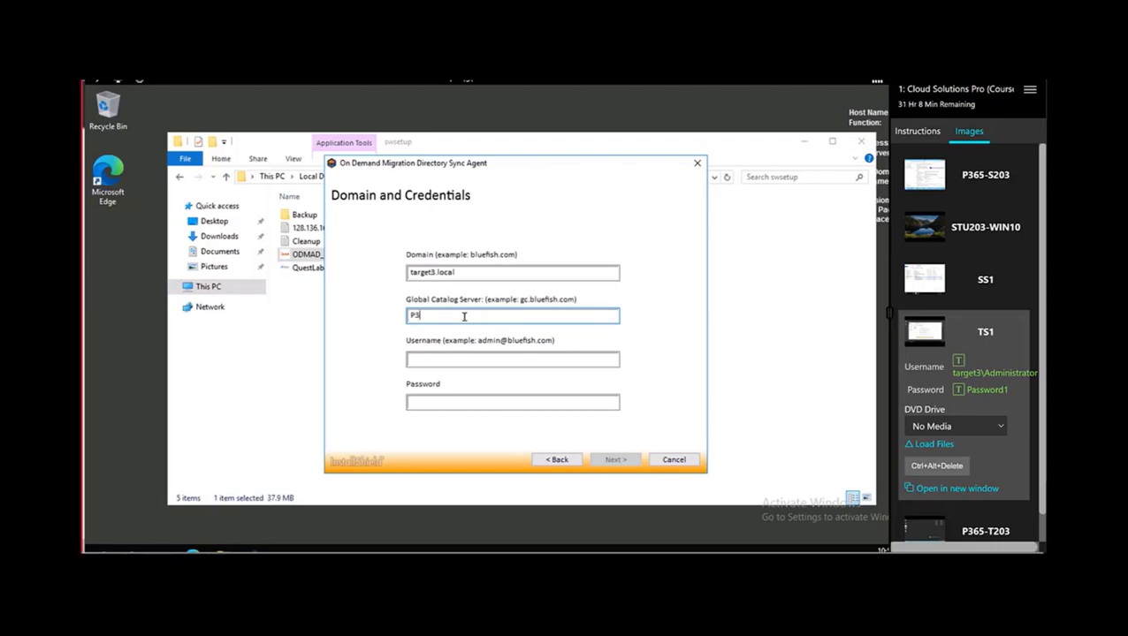
{"action": "type", "text": "65-T3"}
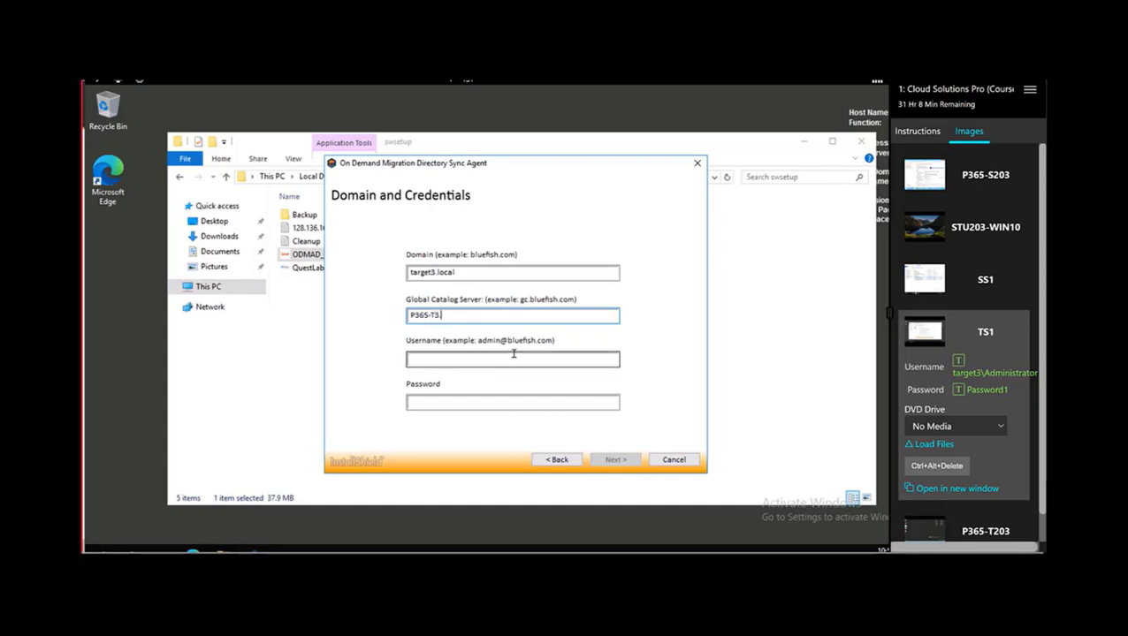
{"action": "type", "text": ".target3.local"}
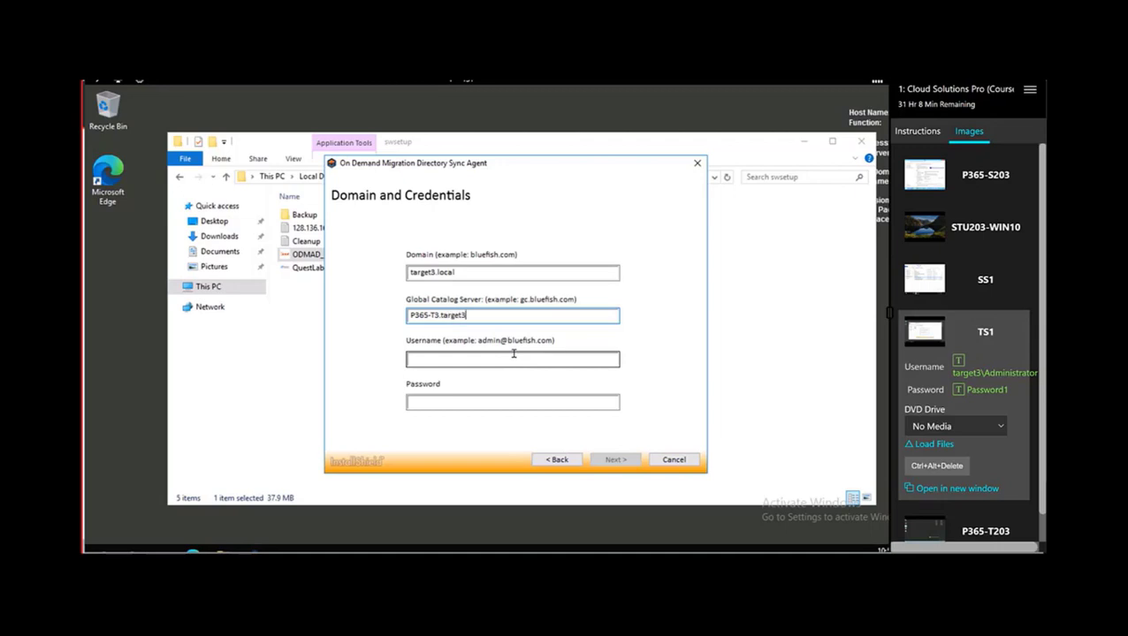
{"action": "left_click", "coordinate": [449, 355]}
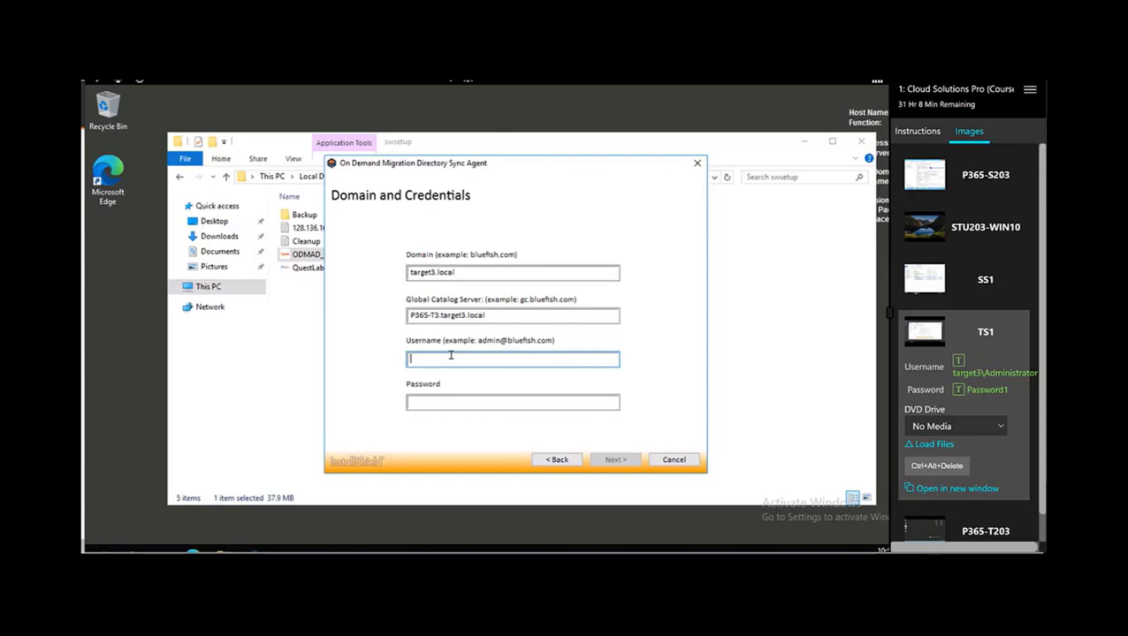
{"action": "type", "text": "adminitr"}
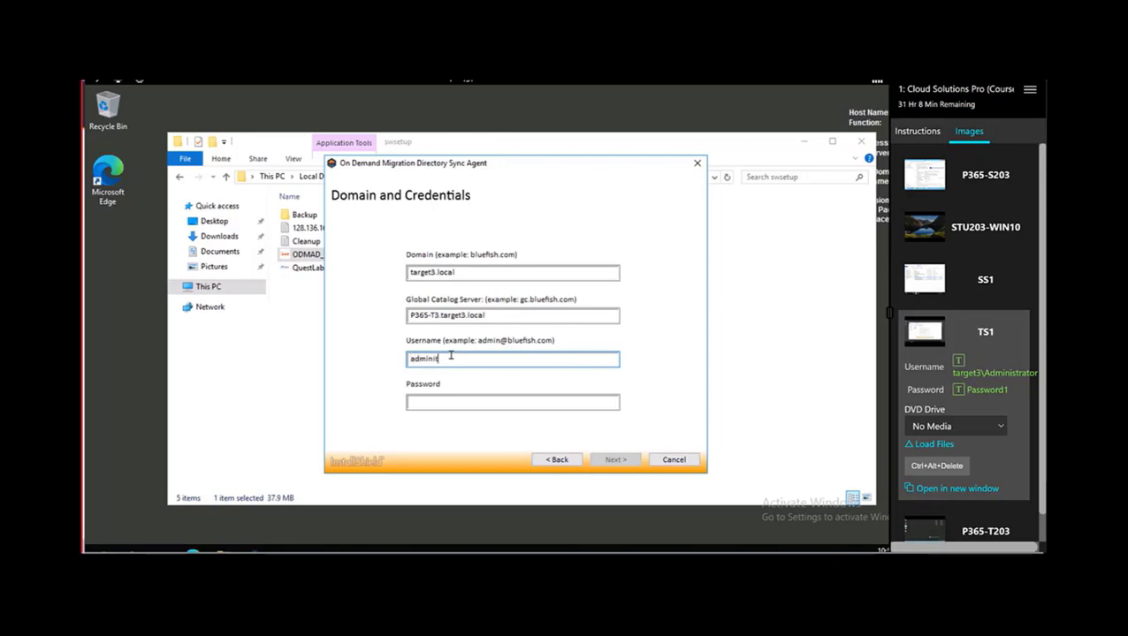
{"action": "key", "text": "BackSpace"}
{"action": "key", "text": "BackSpace"}
{"action": "type", "text": "strator@"}
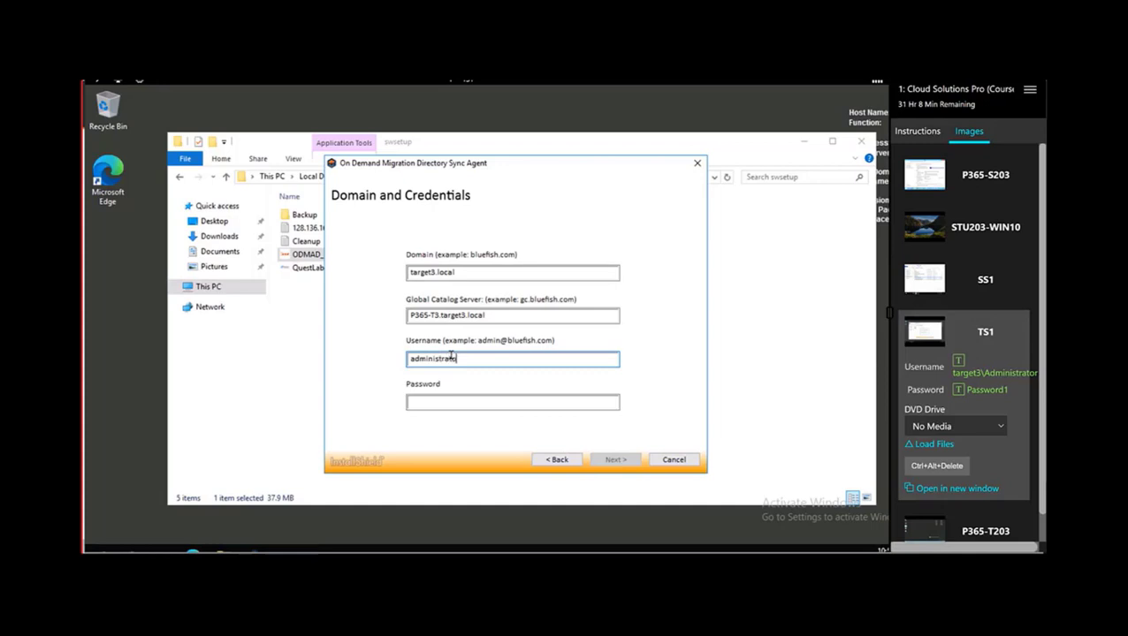
{"action": "type", "text": "target3.local"}
{"action": "key", "text": "Tab"}
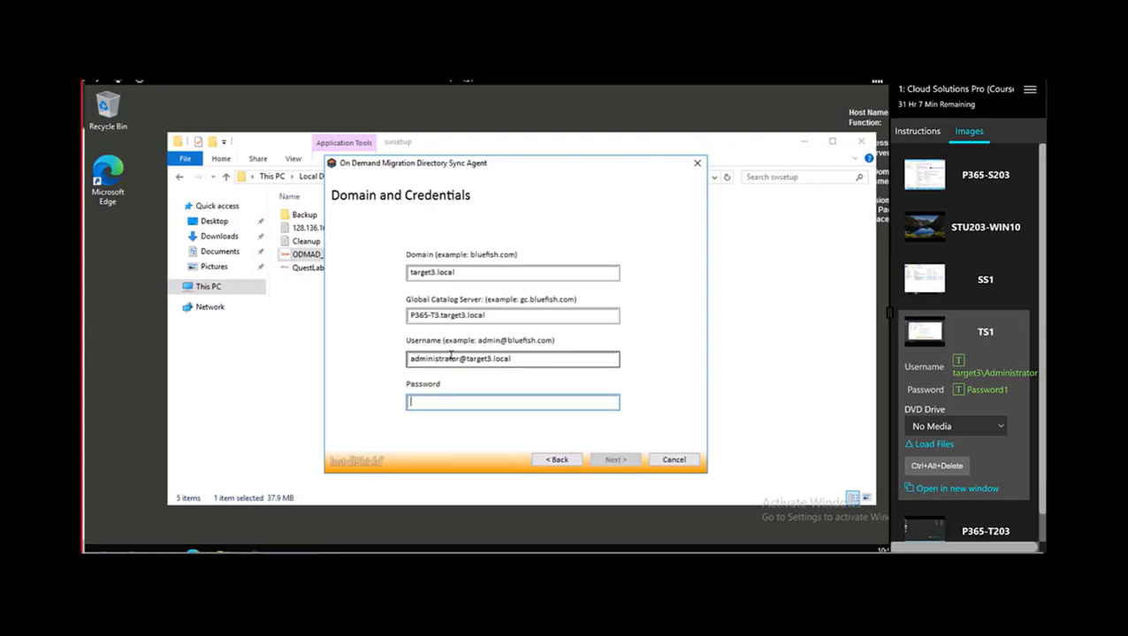
{"action": "type", "text": "Pa"}
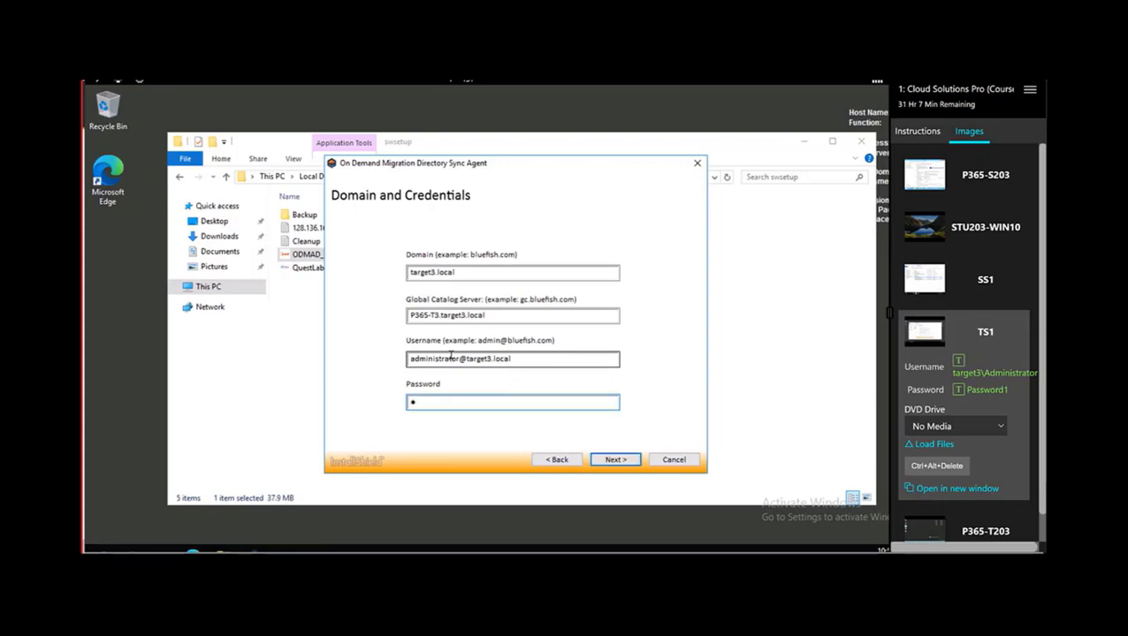
{"action": "type", "text": "ssword1"}
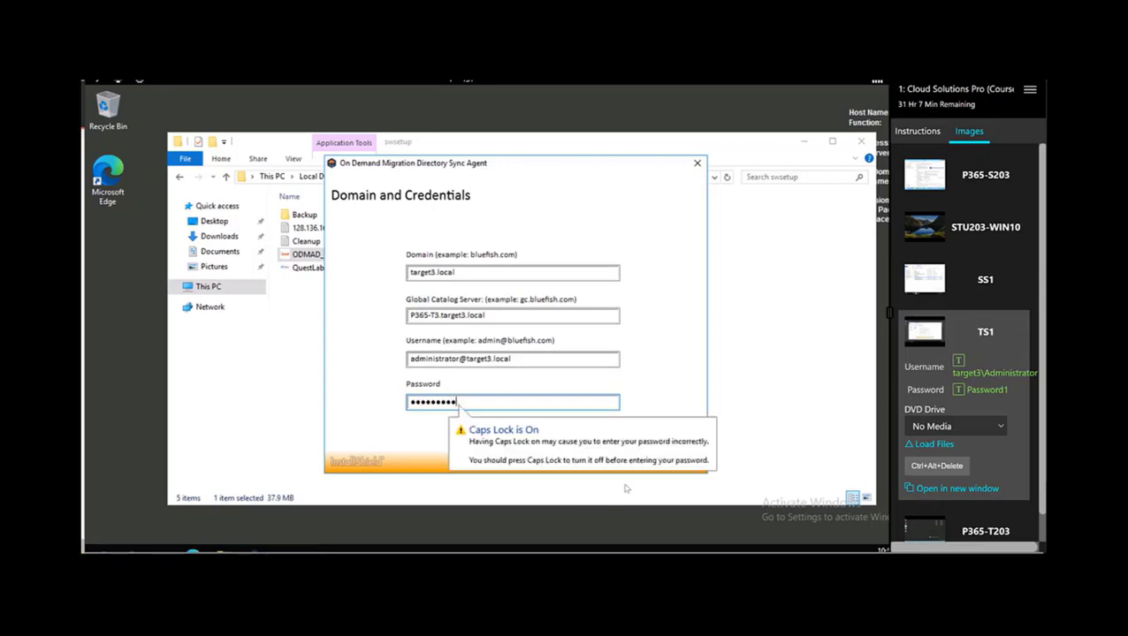
{"action": "left_click", "coordinate": [608, 460]}
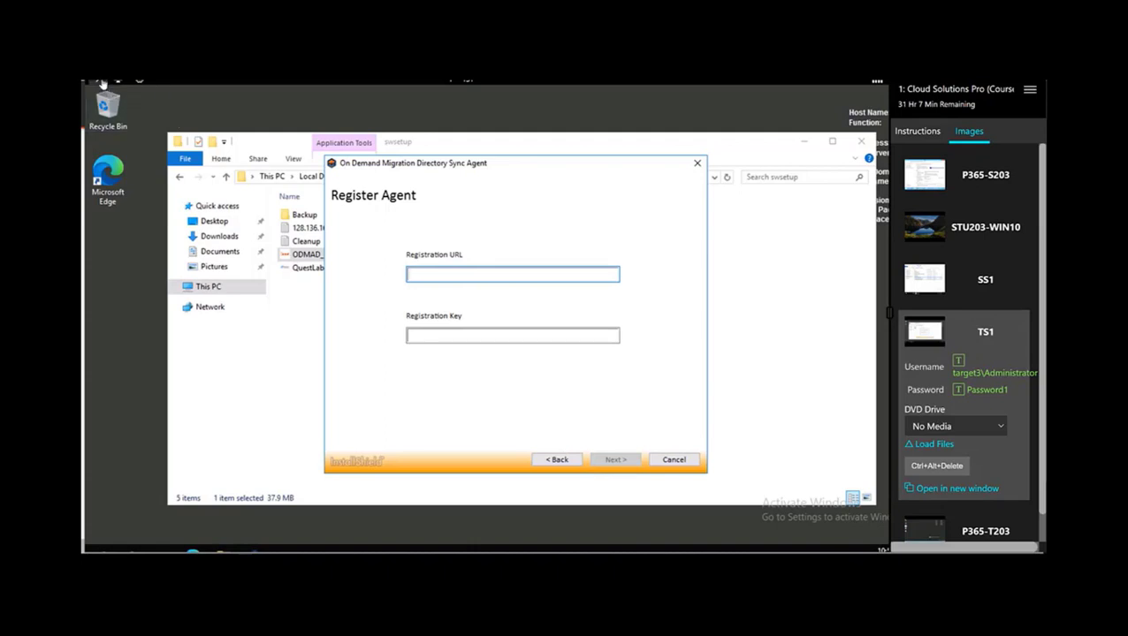
- Paste the registration URL into the installer using the lab's Type Clipboard Text
{"action": "left_click", "coordinate": [102, 83]}
{"action": "mouse_move", "coordinate": [142, 148]}
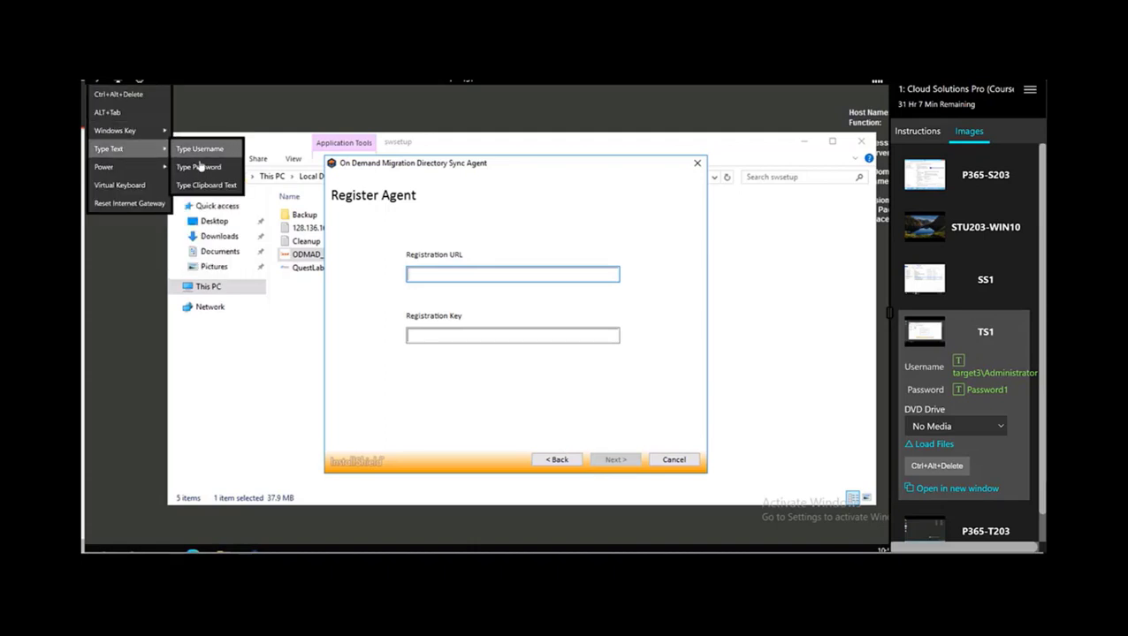
{"action": "left_click", "coordinate": [209, 187]}
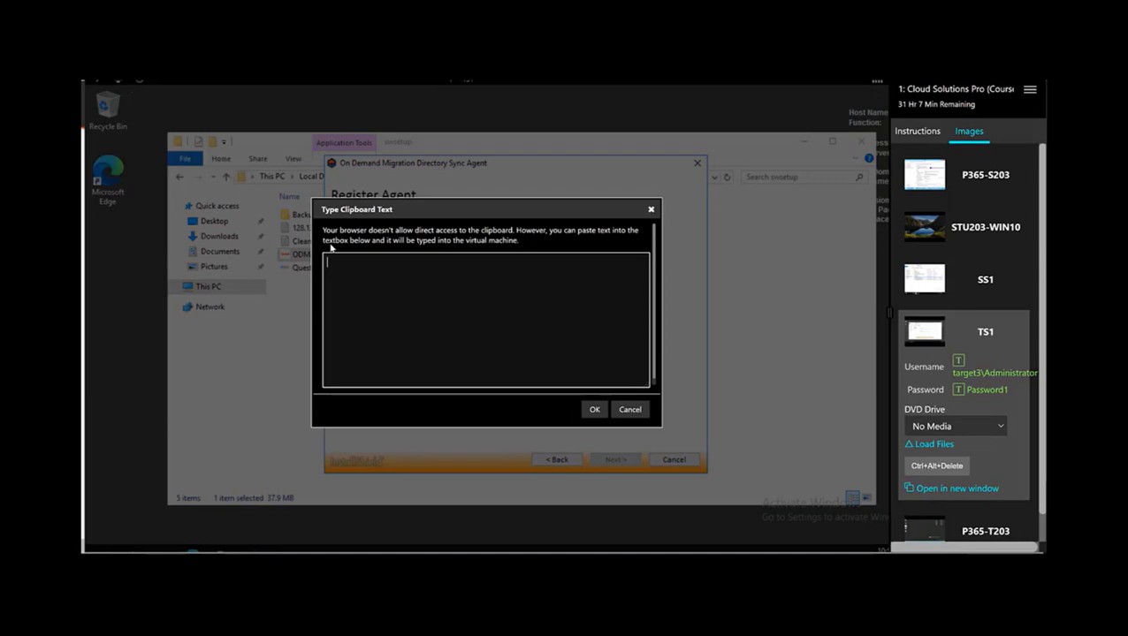
{"action": "type", "text": "https://us.odmad.quest-on-demand.com/cds"}
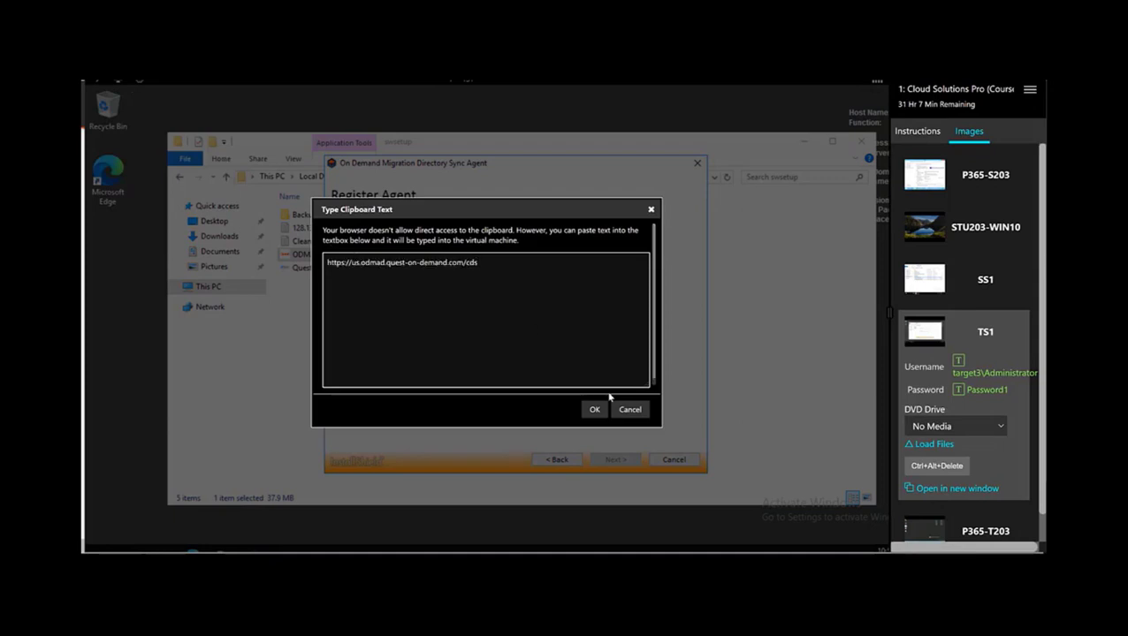
{"action": "left_click", "coordinate": [597, 409]}
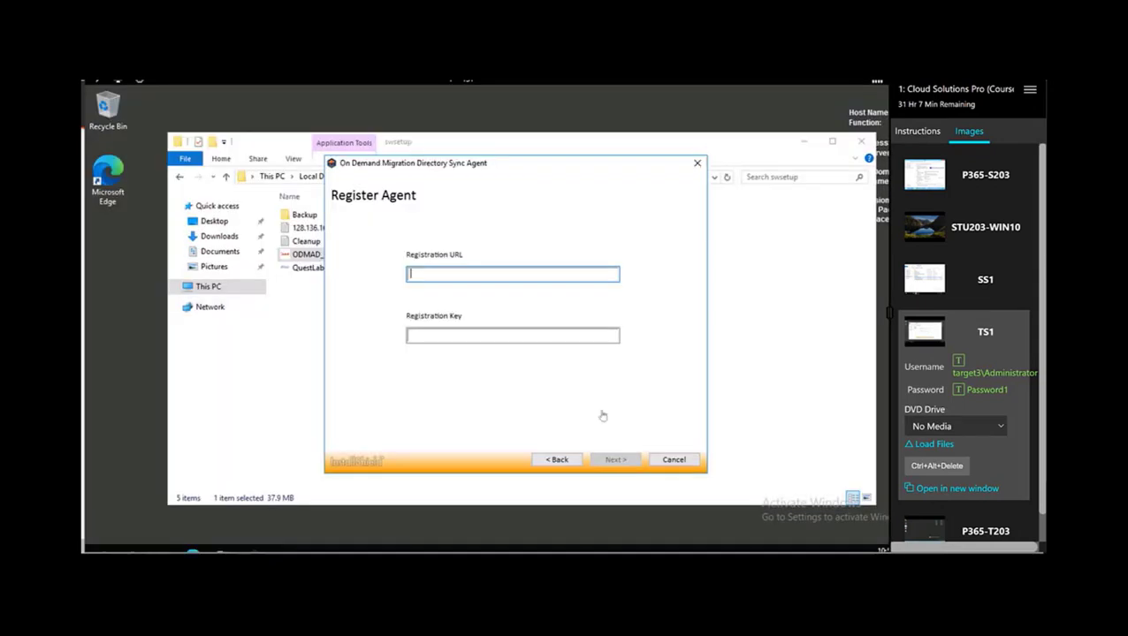
{"action": "left_click", "coordinate": [470, 334]}
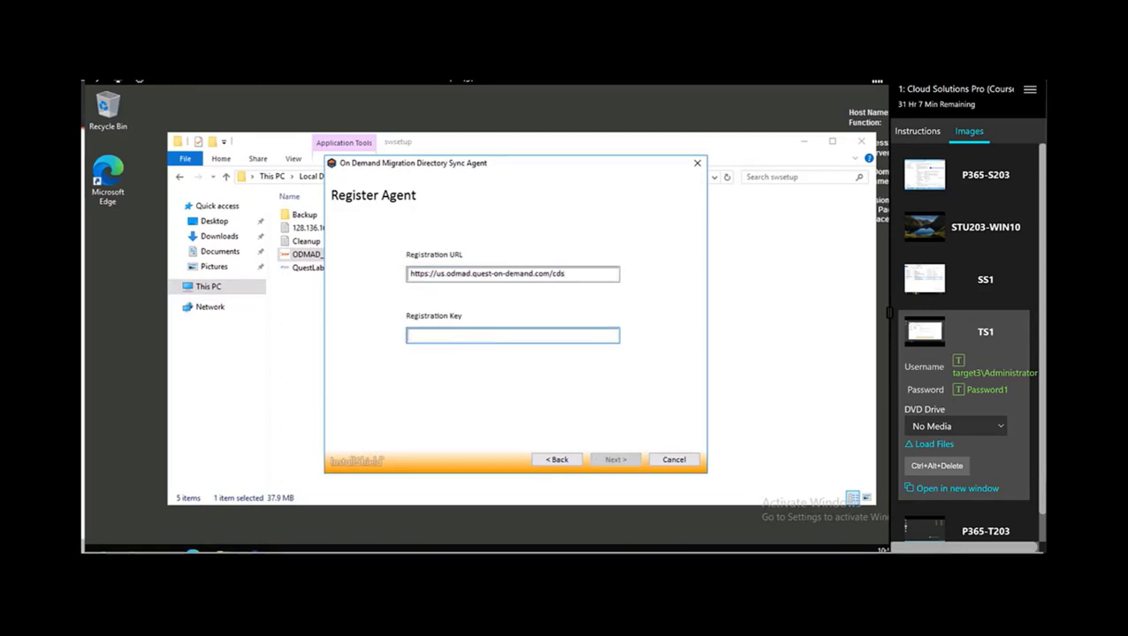
- Copy the registration key from the Directory Sync portal and paste it into Registration Key
{"action": "mouse_move", "coordinate": [539, 550]}
{"action": "left_click", "coordinate": [654, 508]}
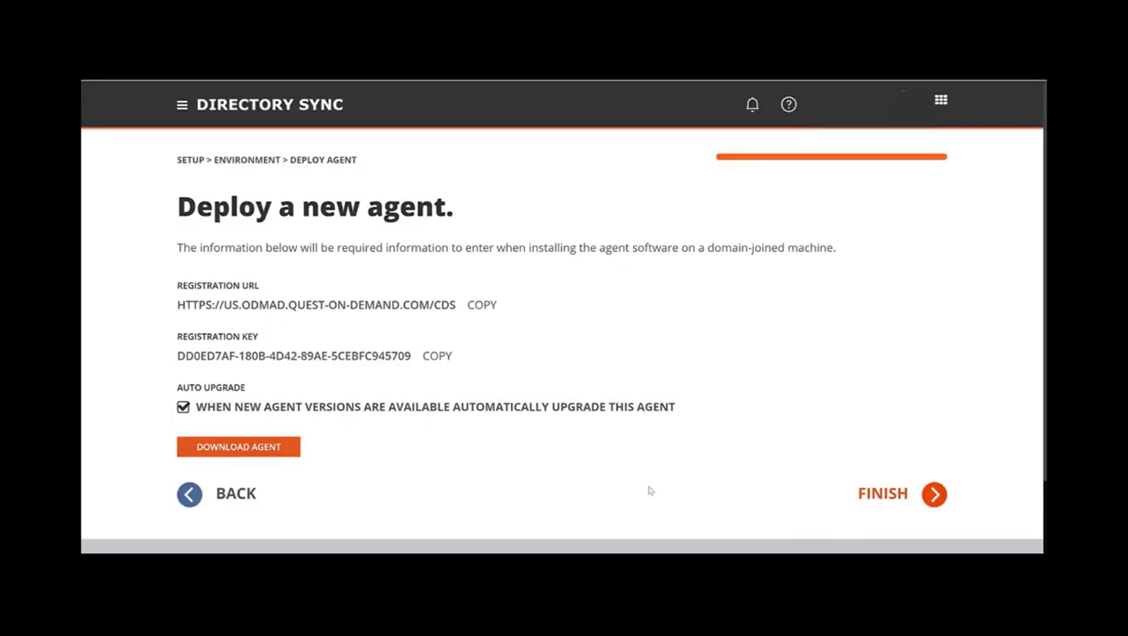
{"action": "left_click", "coordinate": [436, 355]}
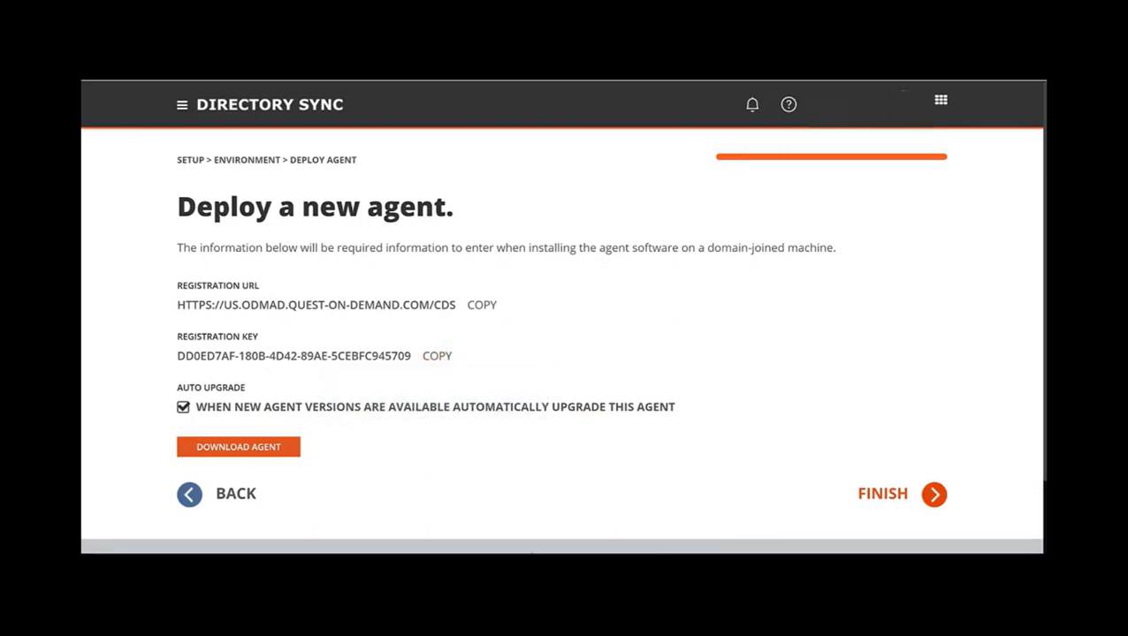
{"action": "mouse_move", "coordinate": [539, 550]}
{"action": "left_click", "coordinate": [530, 506]}
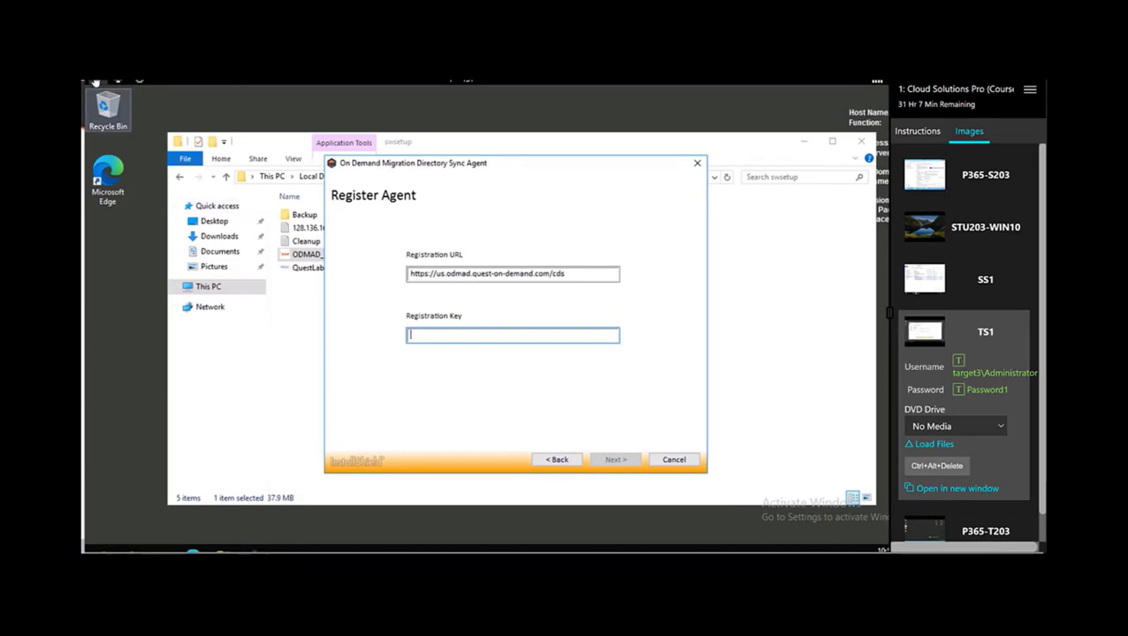
{"action": "left_click", "coordinate": [96, 81]}
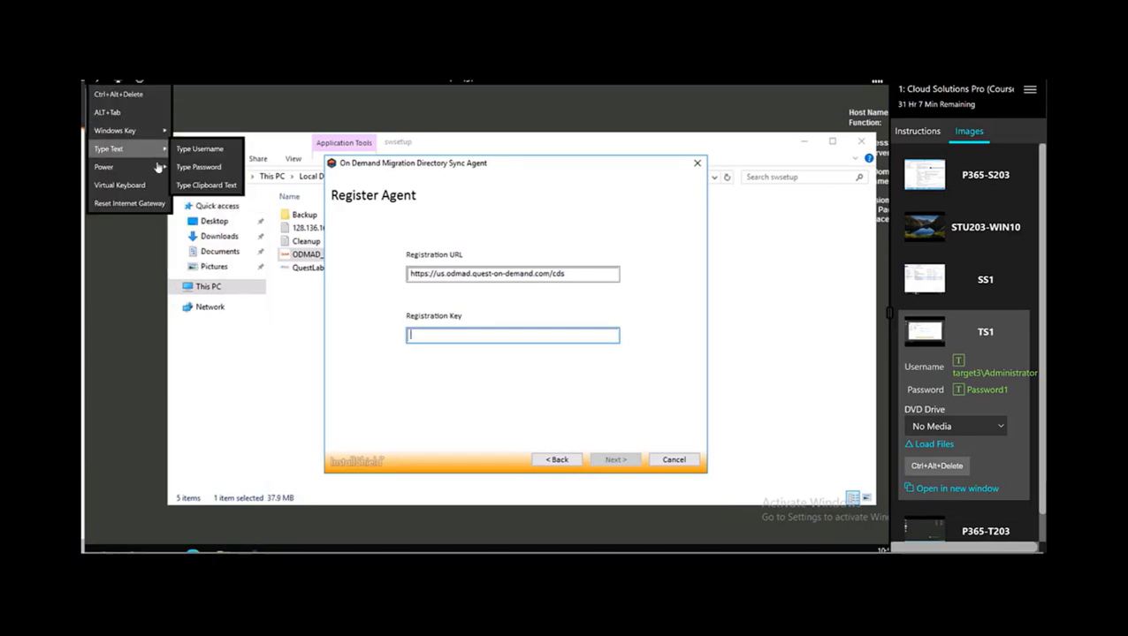
{"action": "mouse_move", "coordinate": [157, 167]}
{"action": "mouse_move", "coordinate": [133, 149]}
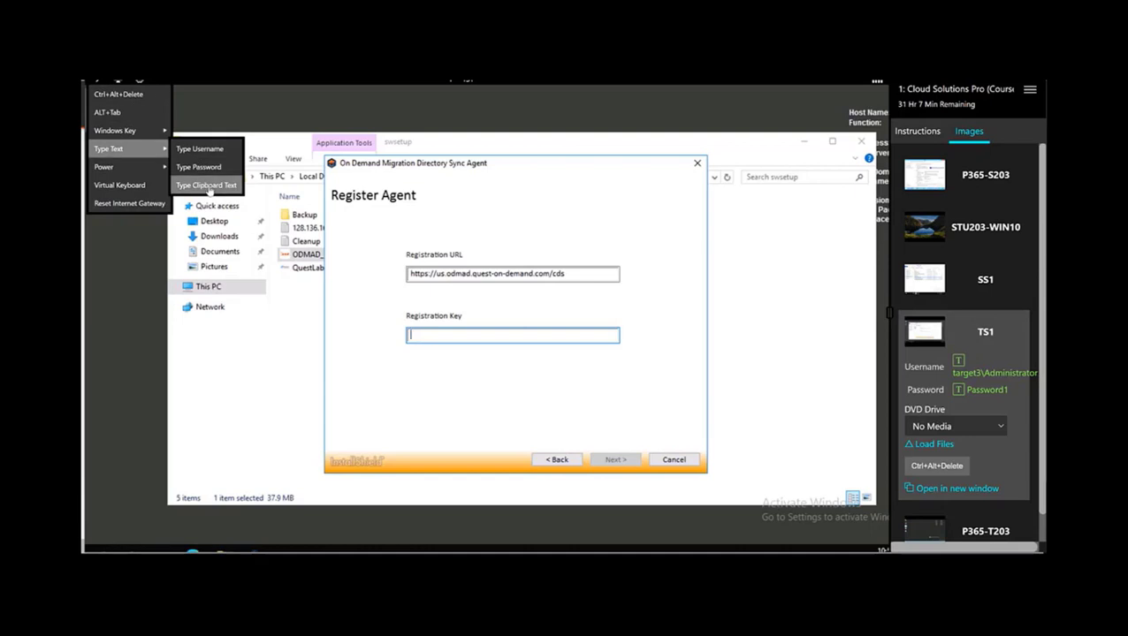
{"action": "left_click", "coordinate": [208, 186]}
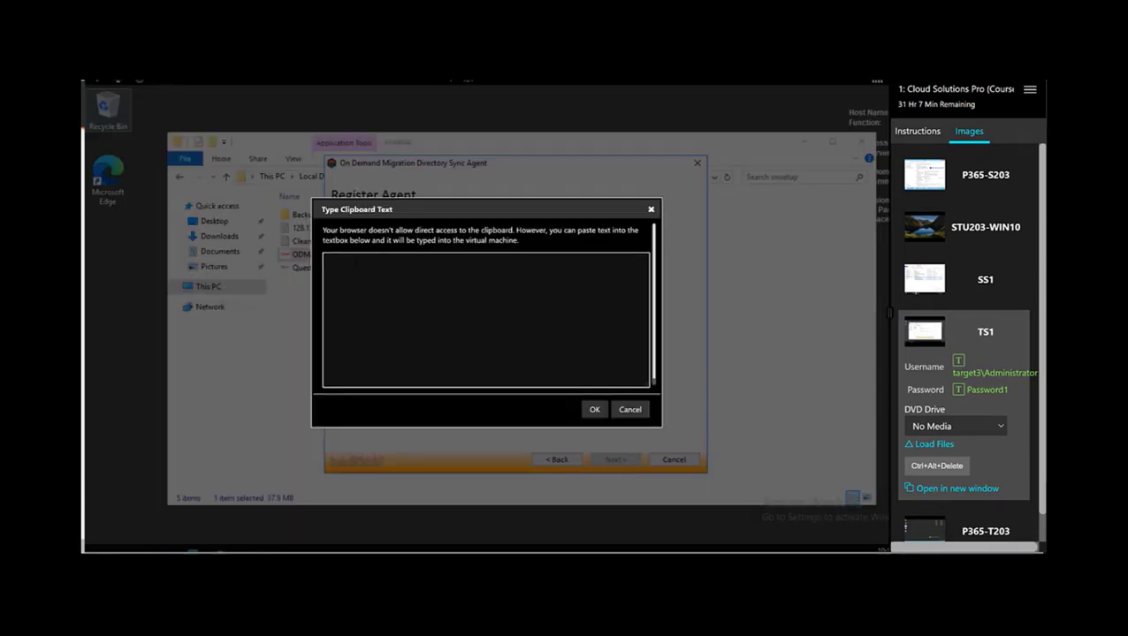
{"action": "key", "text": "ctrl+v"}
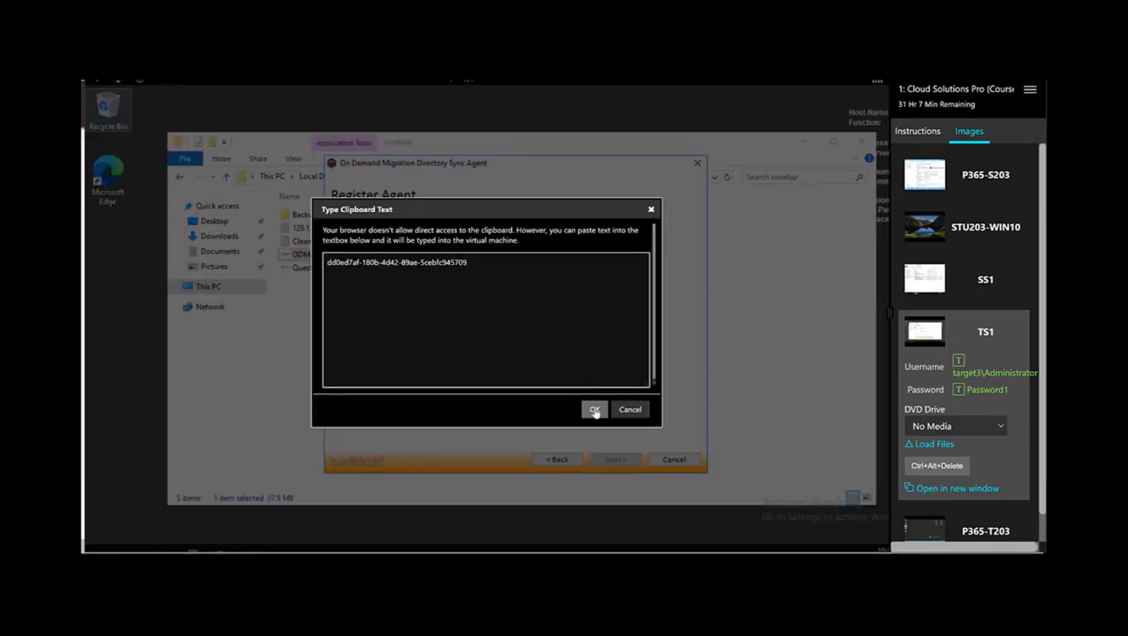
{"action": "left_click", "coordinate": [595, 410]}
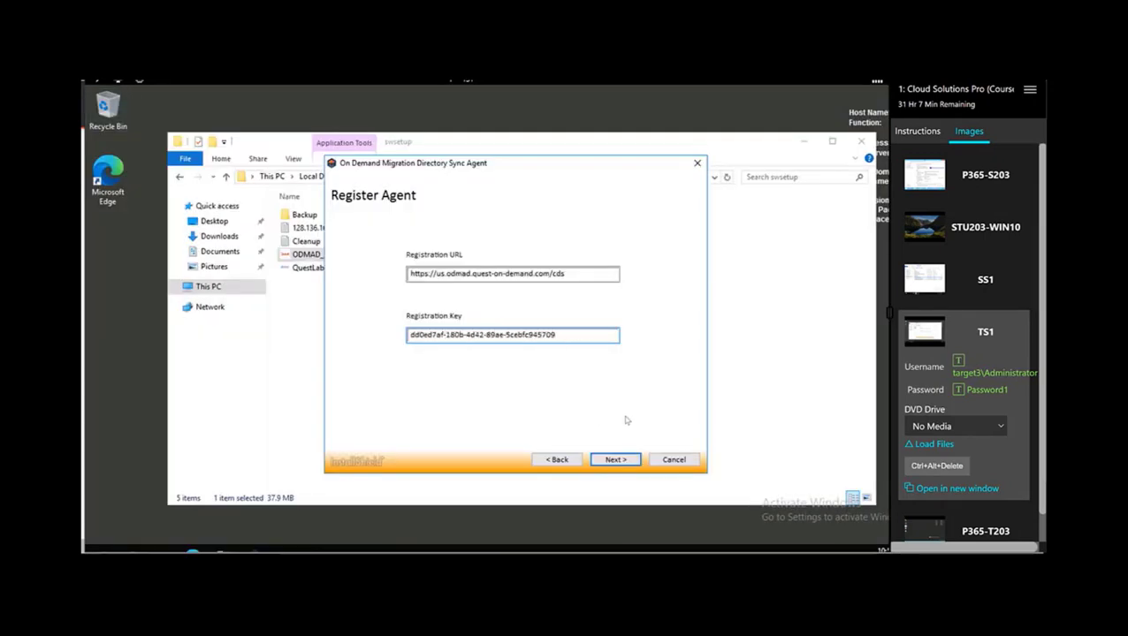
- Install the agent running as the System Account, skipping SID History Migration
{"action": "left_click", "coordinate": [613, 460]}
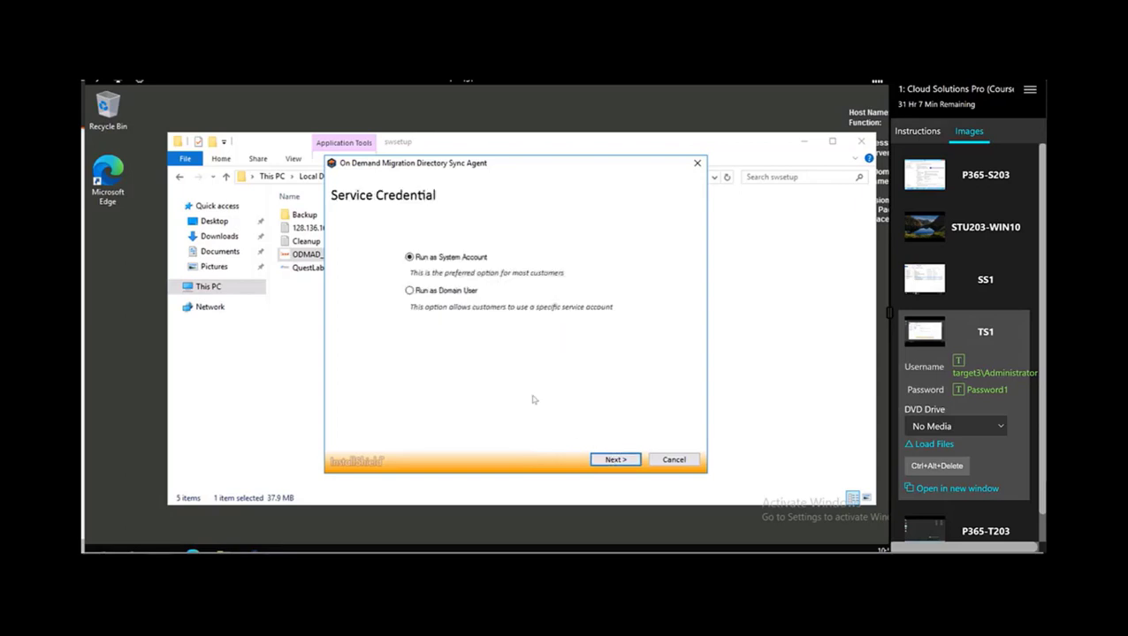
{"action": "left_click", "coordinate": [605, 460]}
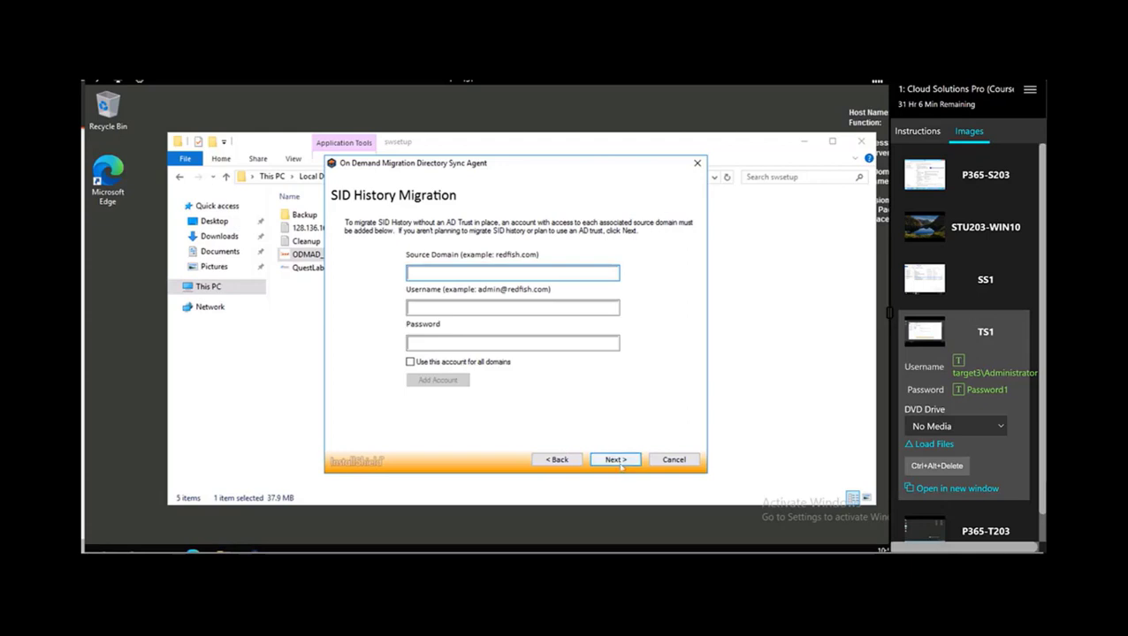
{"action": "left_click", "coordinate": [623, 463]}
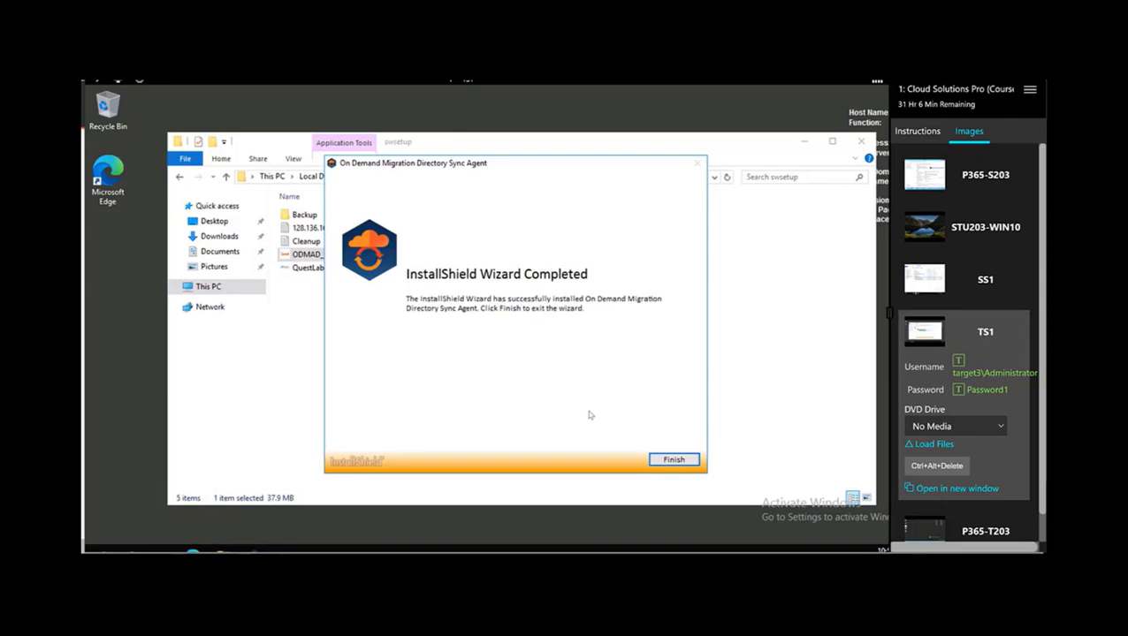
- Finish the installer wizard and return to the Directory Sync browser window
{"action": "left_click", "coordinate": [675, 460]}
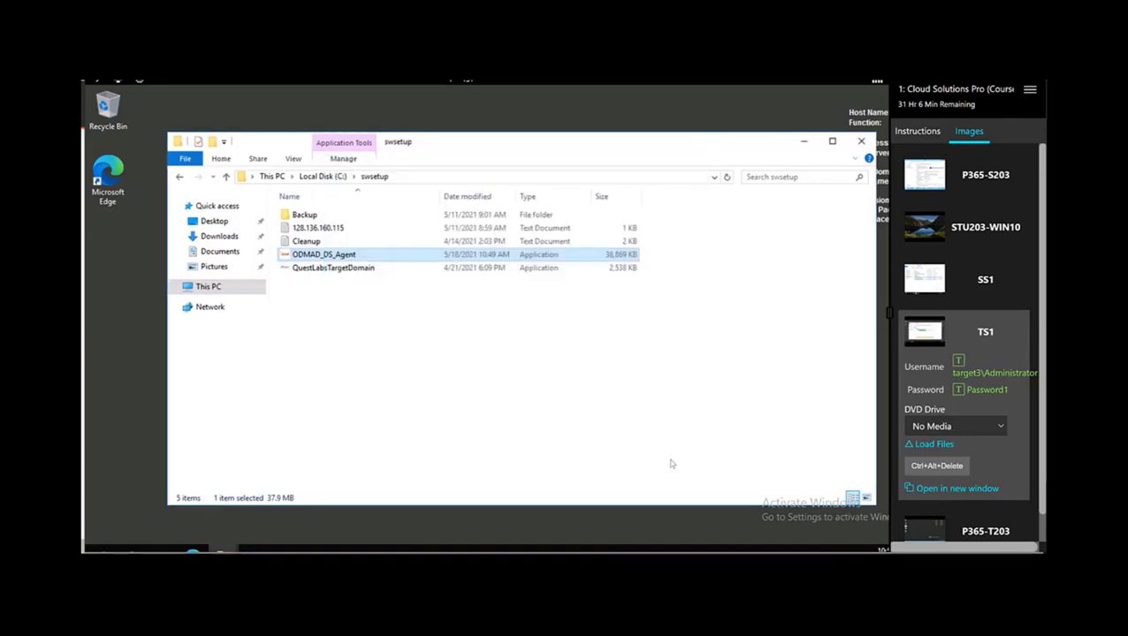
{"action": "mouse_move", "coordinate": [530, 550]}
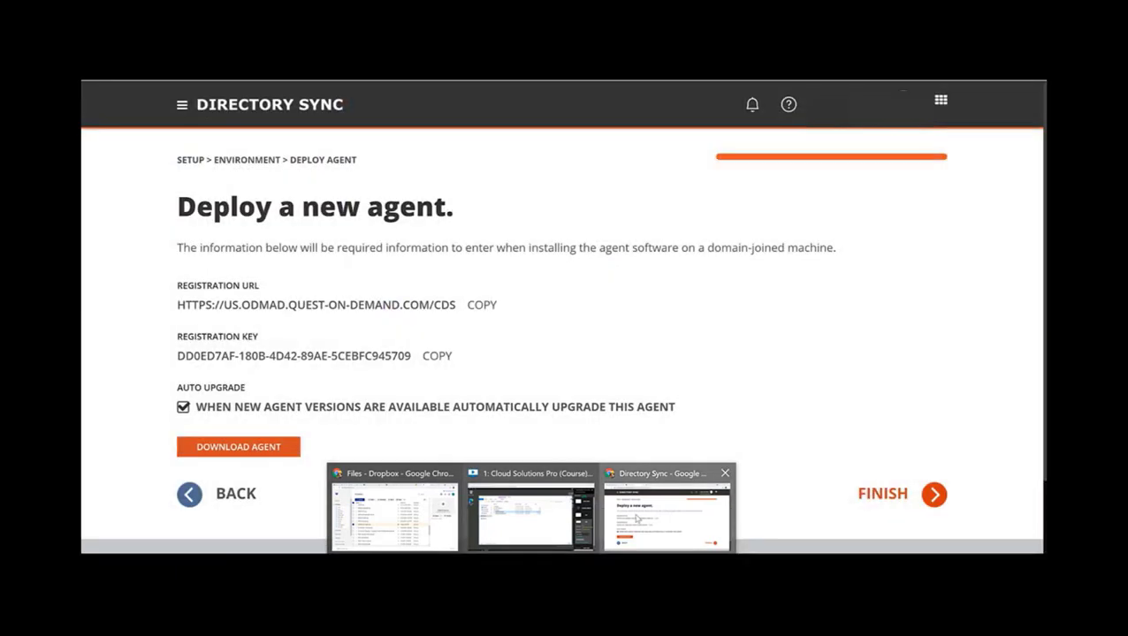
{"action": "left_click", "coordinate": [636, 517]}
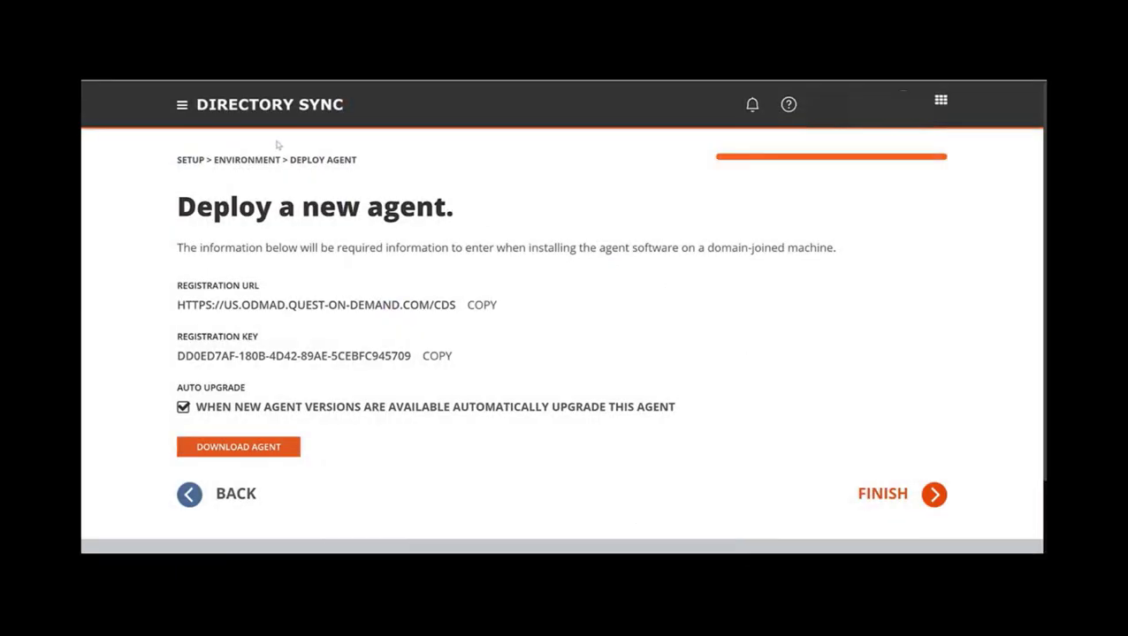
- Go via Home to the Directory Sync dashboard showing SS1 and TS1 Online
{"action": "left_click", "coordinate": [181, 107]}
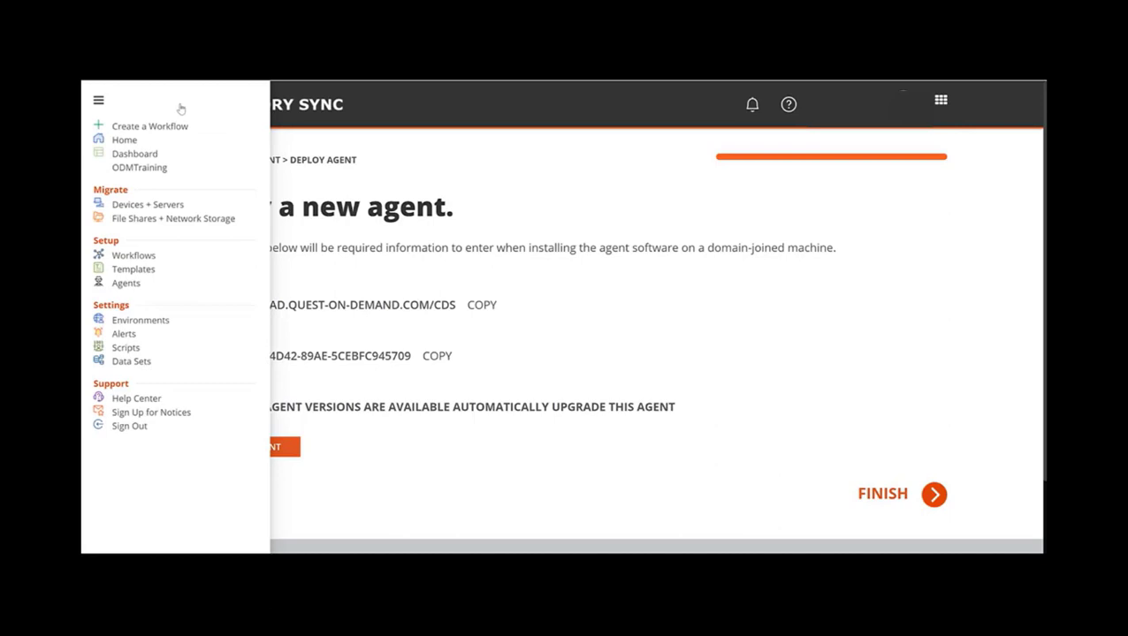
{"action": "left_click", "coordinate": [124, 142]}
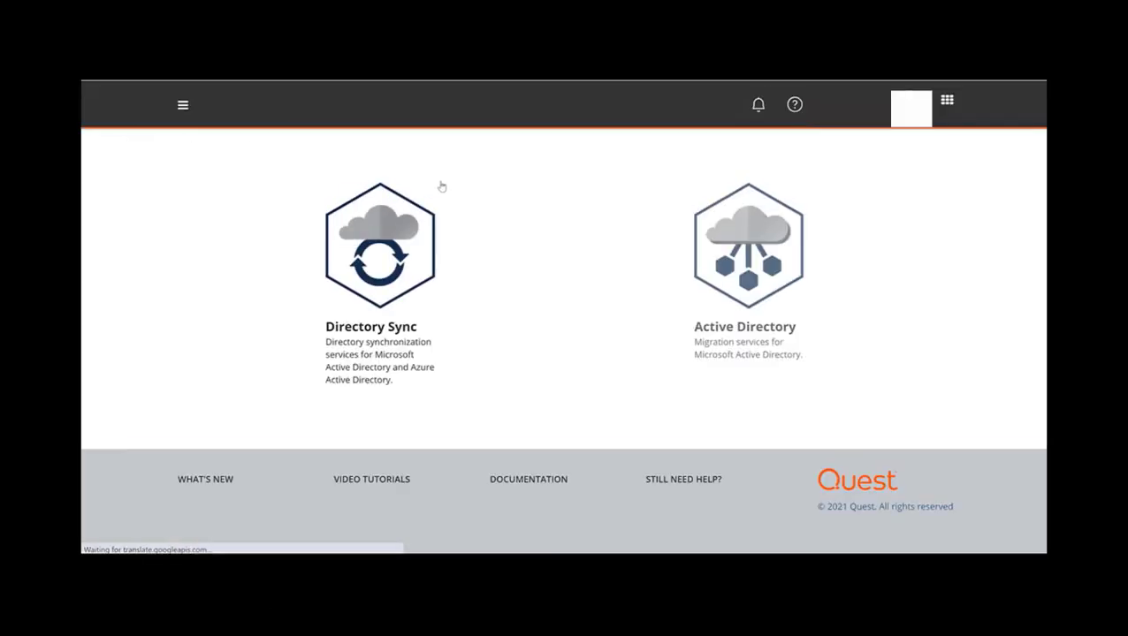
{"action": "left_click", "coordinate": [400, 251]}
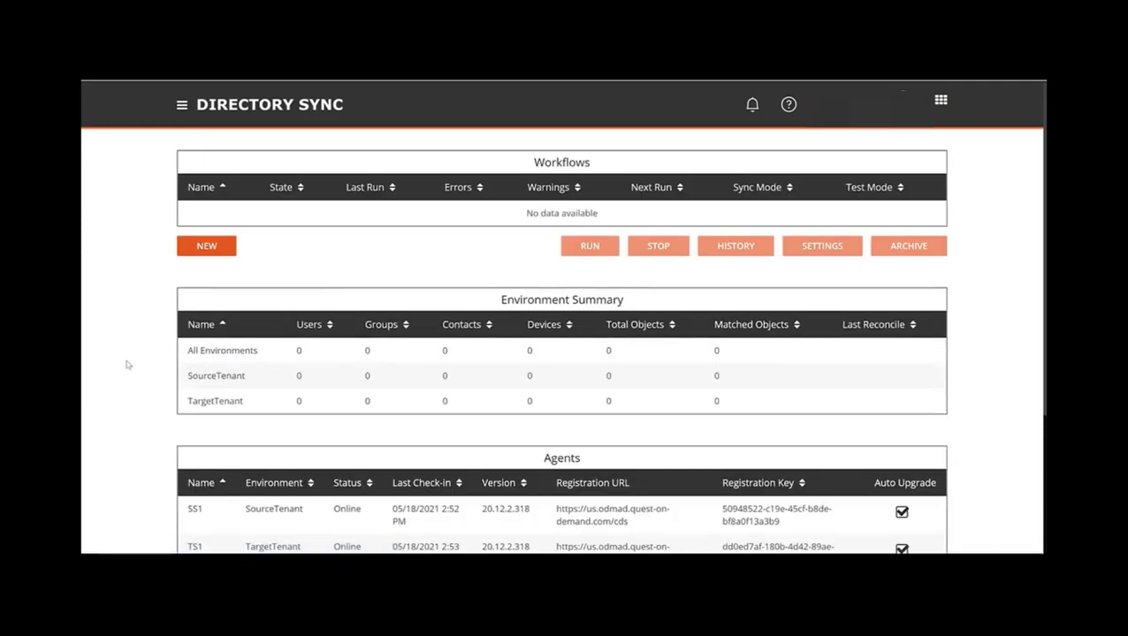
{"action": "scroll", "coordinate": [127, 364], "scroll_direction": "down", "scroll_amount": 1}
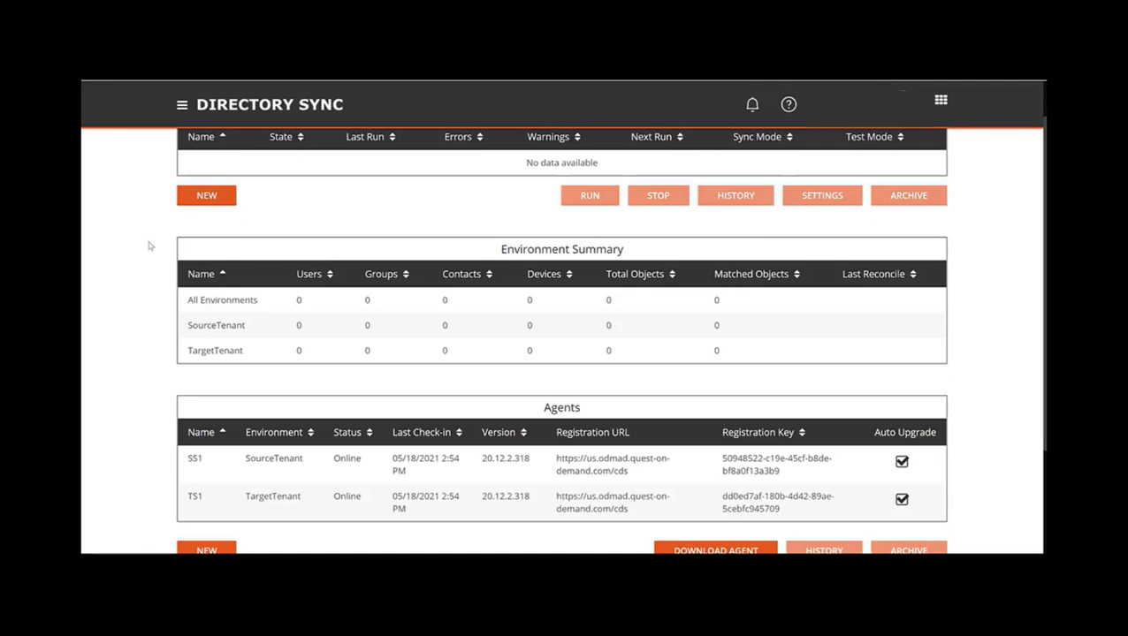
{"action": "scroll", "coordinate": [151, 247], "scroll_direction": "up", "scroll_amount": 1}
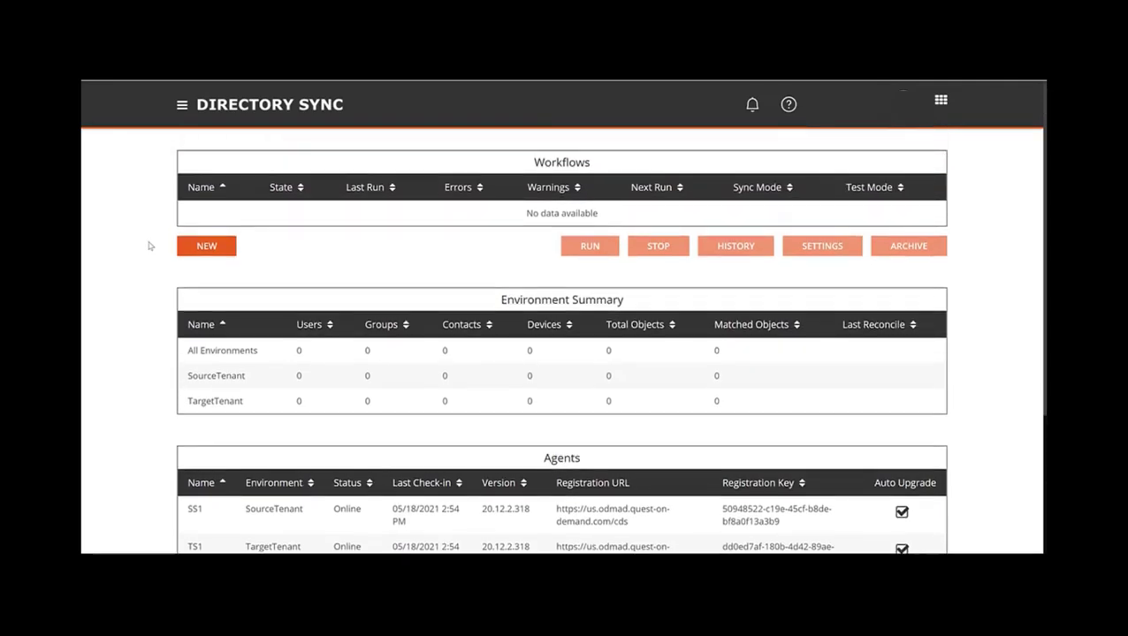